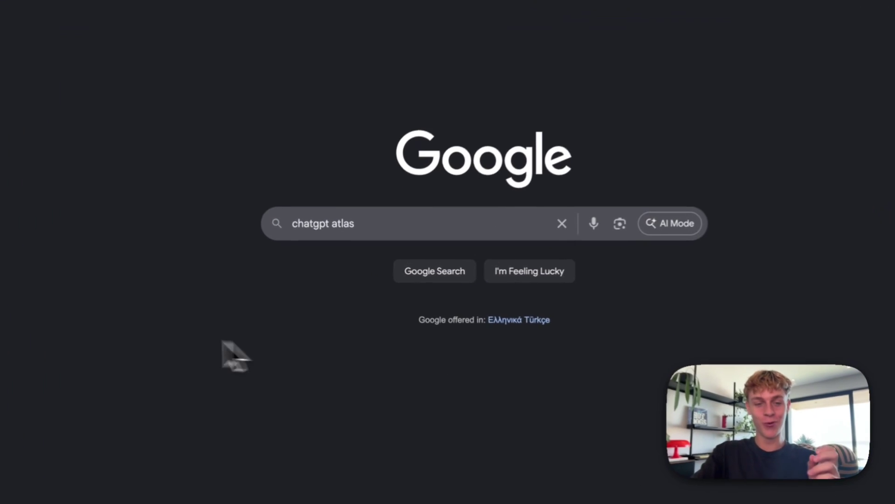
Search Google for 'chatgpt atlas' and open OpenAI's 'Introducing ChatGPT Atlas' article
click(314, 225)
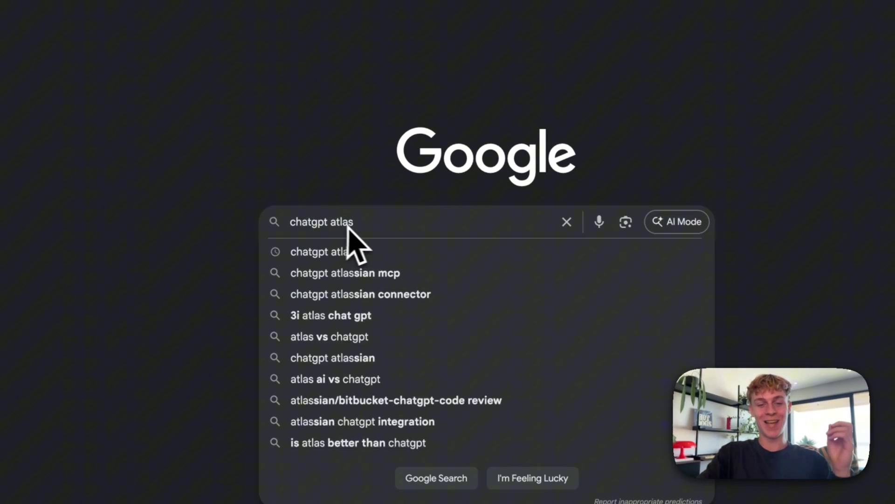
click(355, 224)
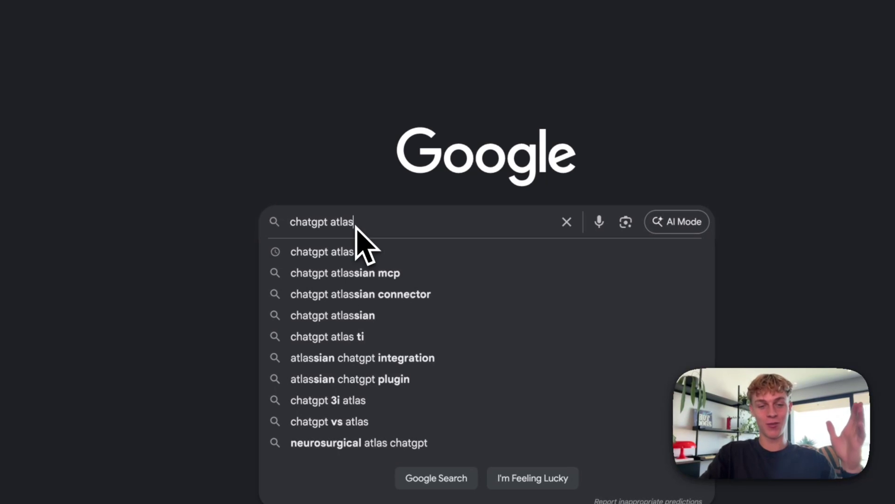
key(Return)
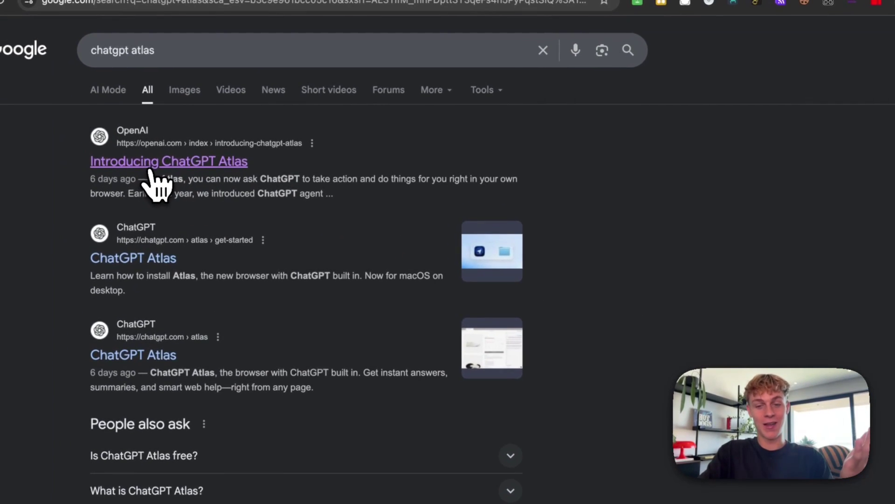
click(151, 170)
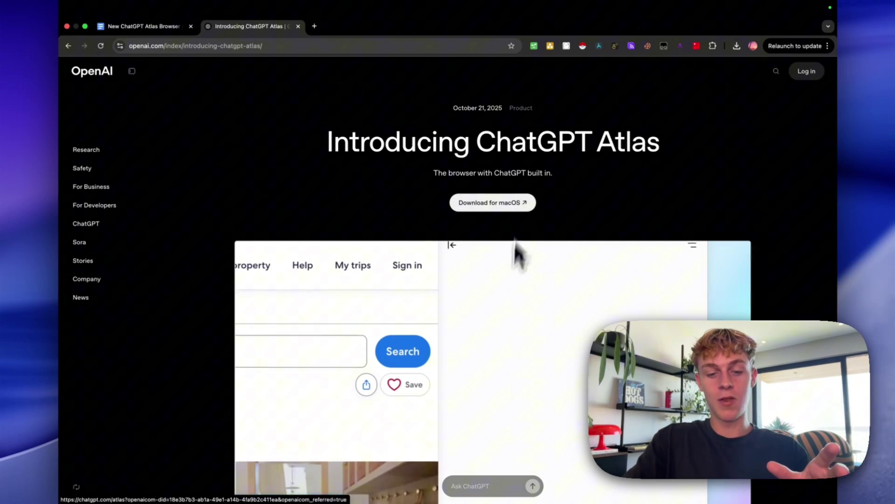
Reach the newly downloaded ChatGPT Atlas app in the Mac's Applications folder
mouse_move(341, 496)
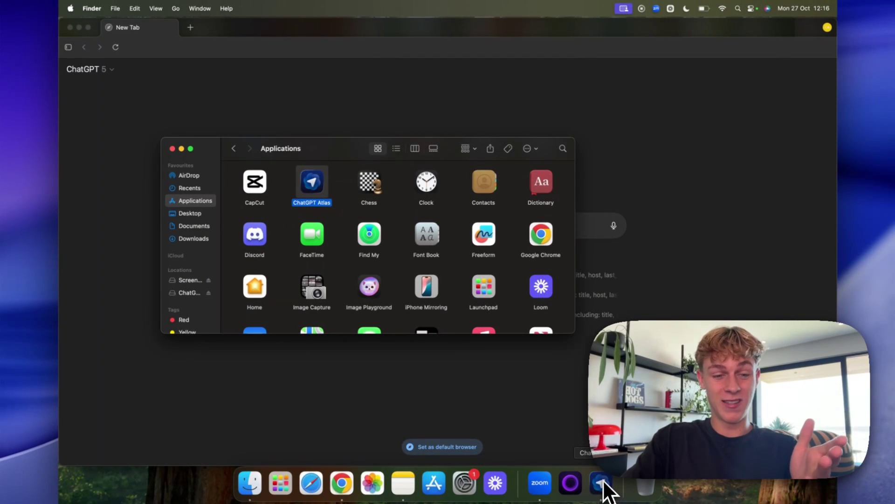
Bring the ChatGPT Atlas window with its ChatGPT 5 new-tab page to the front
click(603, 480)
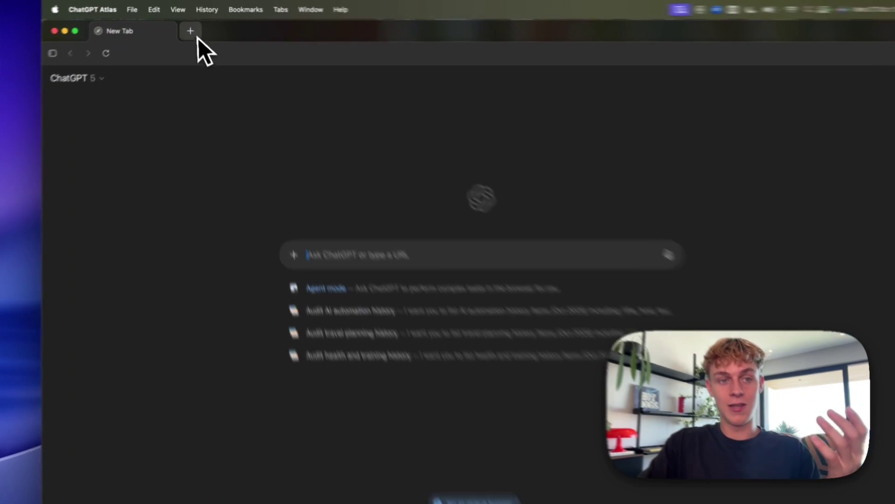
Open two more new tabs and search for 'ai news' in Atlas
click(191, 29)
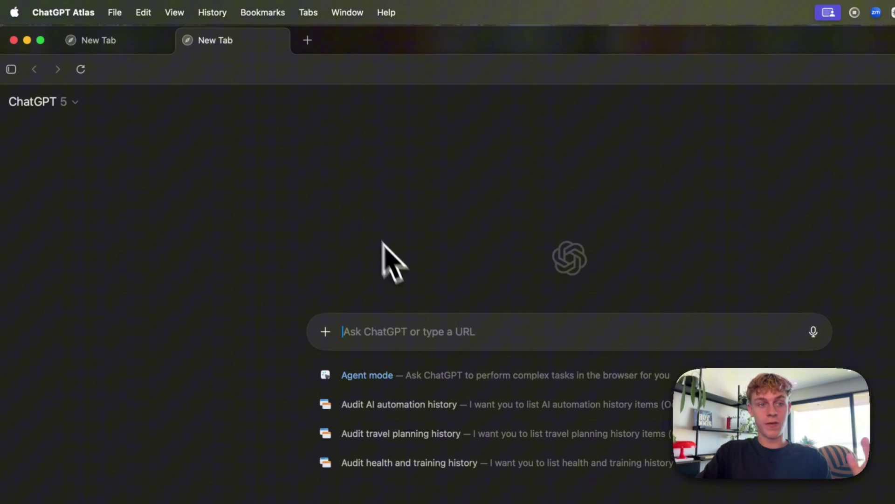
key(super+l)
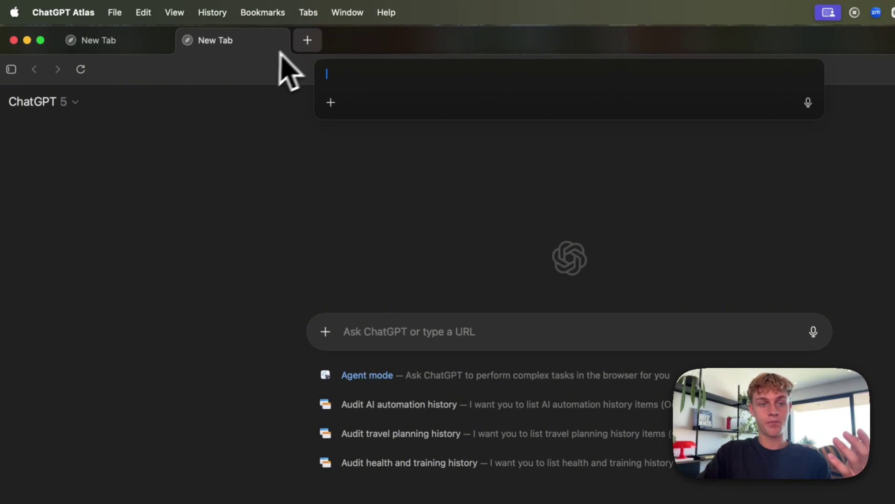
click(309, 41)
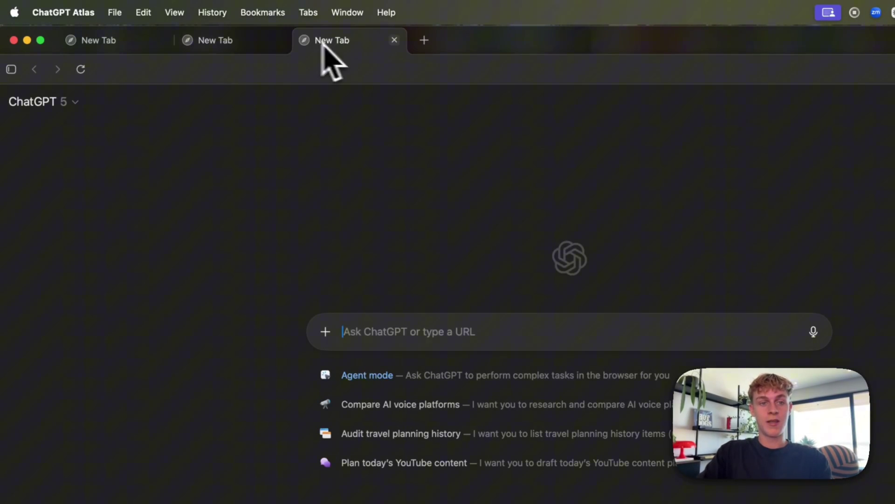
text(f)
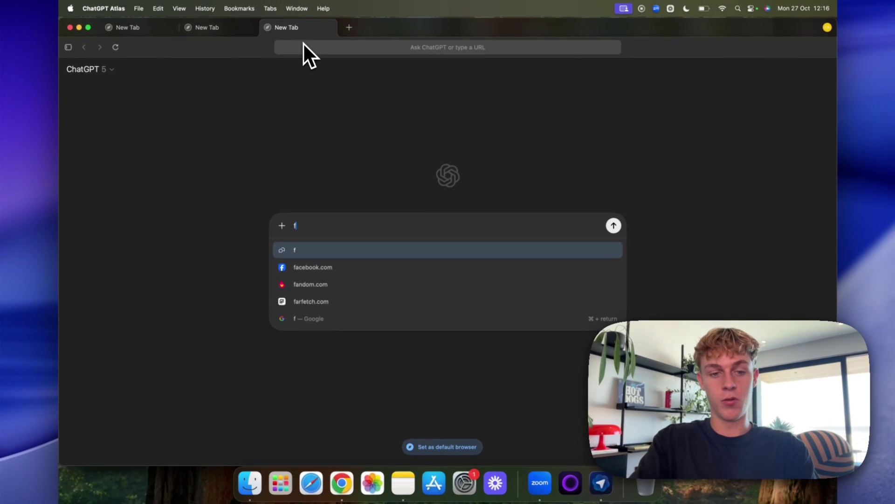
key(BackSpace)
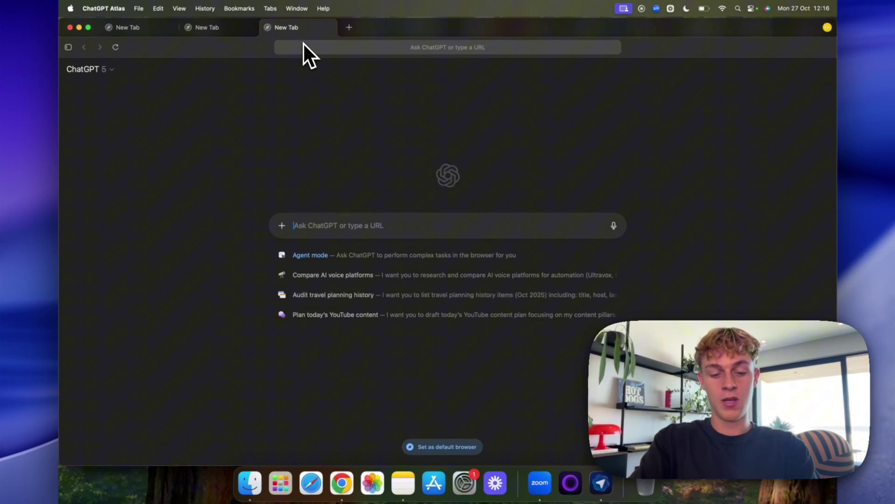
text(ai news)
key(Return)
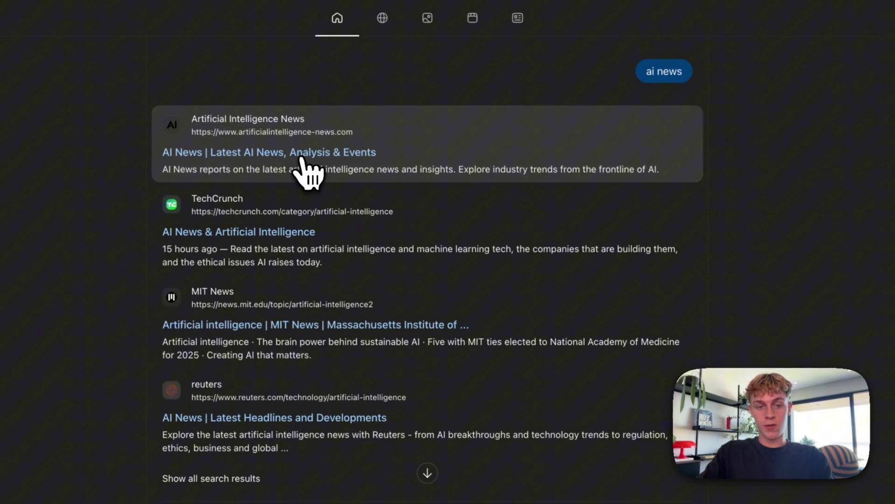
Open the AI News site from the results with the Ask ChatGPT sidebar beside it
click(309, 155)
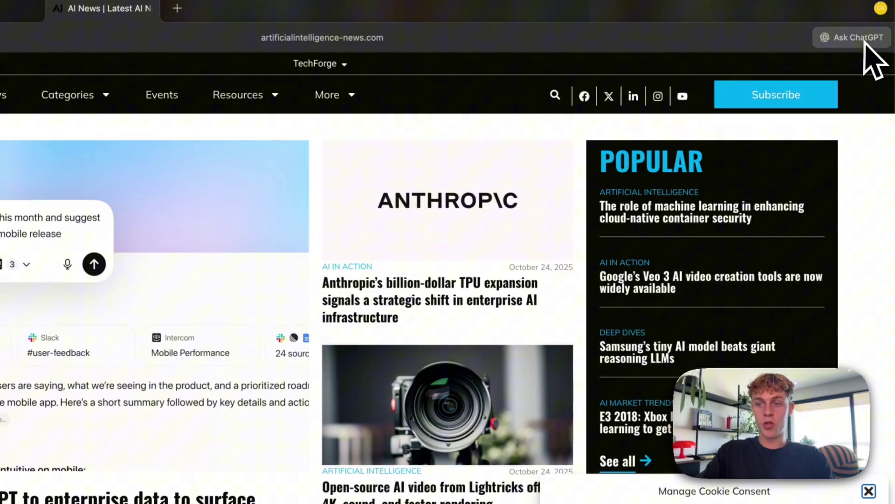
click(853, 41)
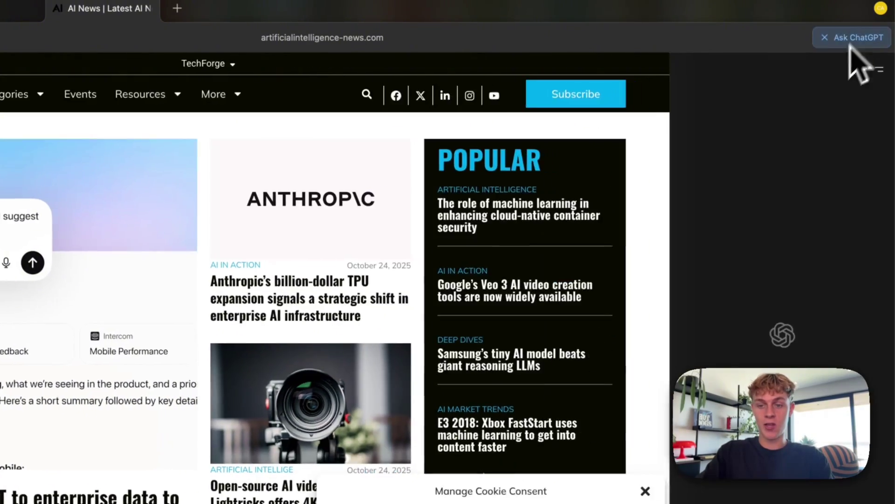
scroll(556, 236, down, 10)
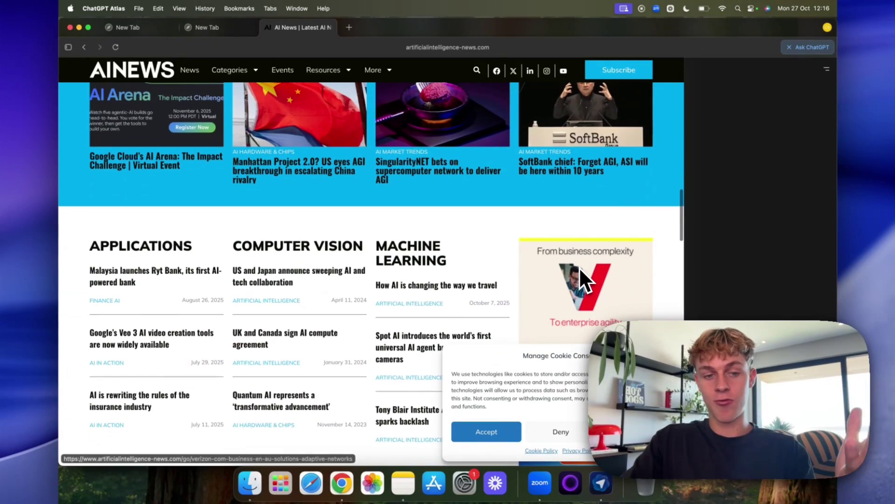
scroll(580, 272, down, 3)
scroll(581, 273, up, 4)
scroll(581, 271, up, 5)
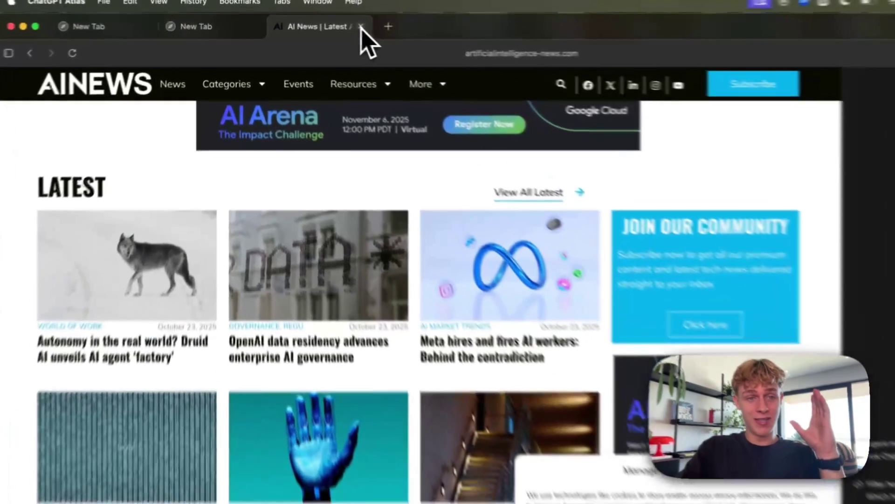
Close the AI News and blank tabs, then switch a new tab's prompt to Agent mode, Logged in
click(329, 27)
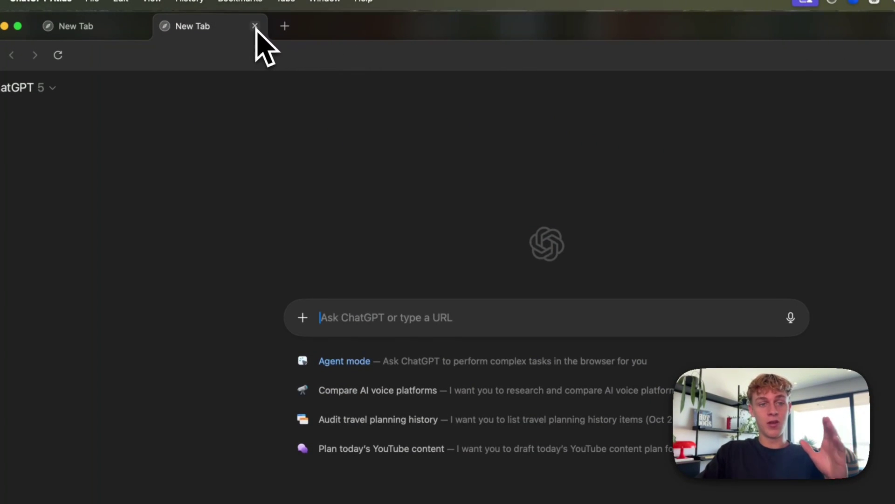
click(255, 26)
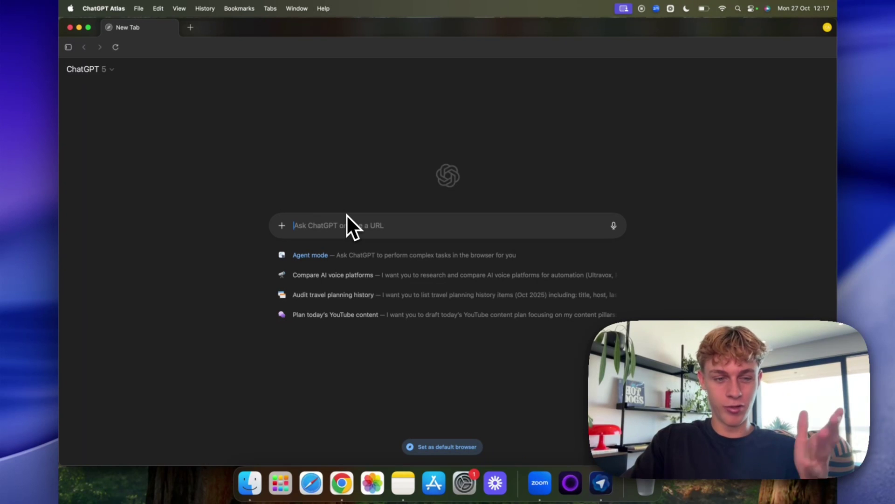
click(282, 225)
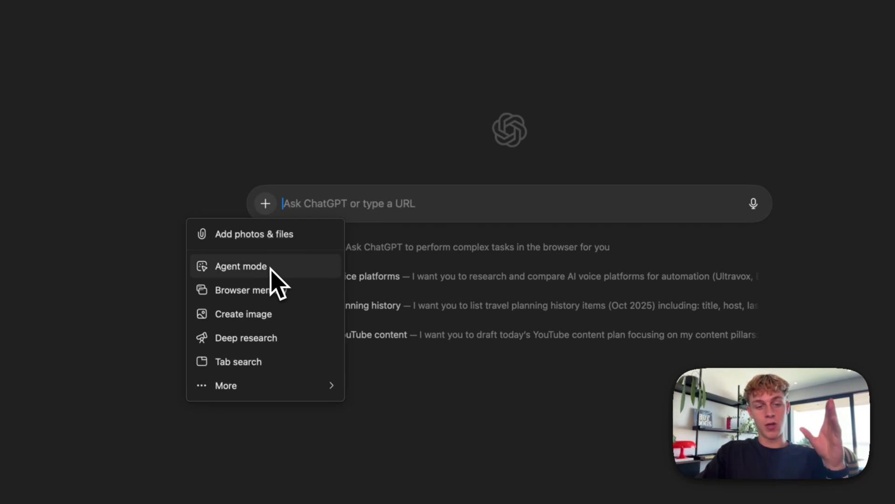
click(270, 267)
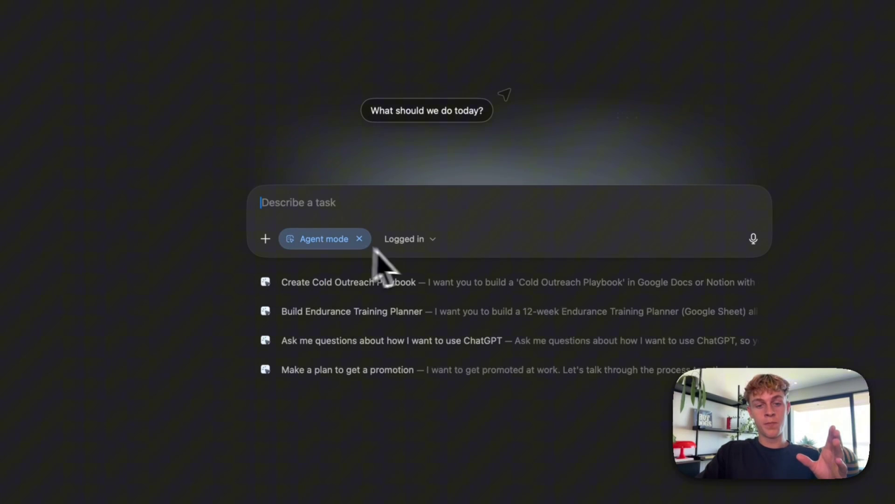
click(420, 240)
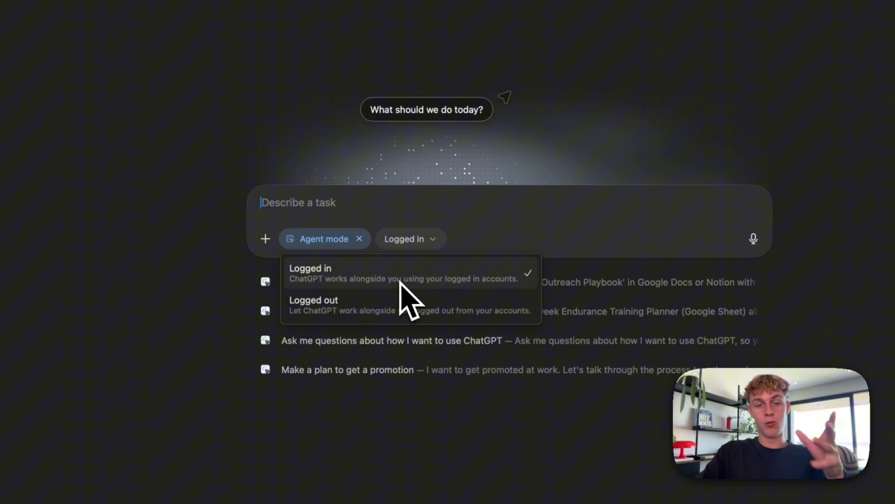
click(414, 283)
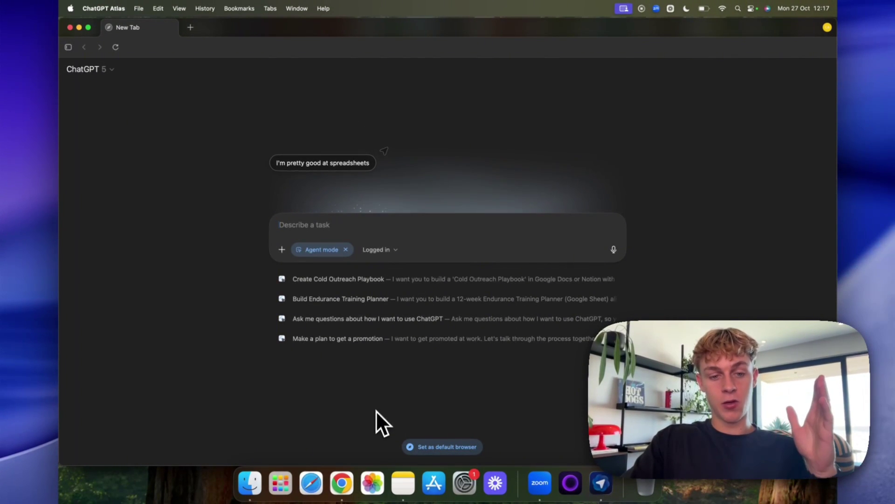
Select the full Viral Strategy Assistant prompt in the 'New ChatGPT Atlas Browser (killer prompts)' doc
click(341, 483)
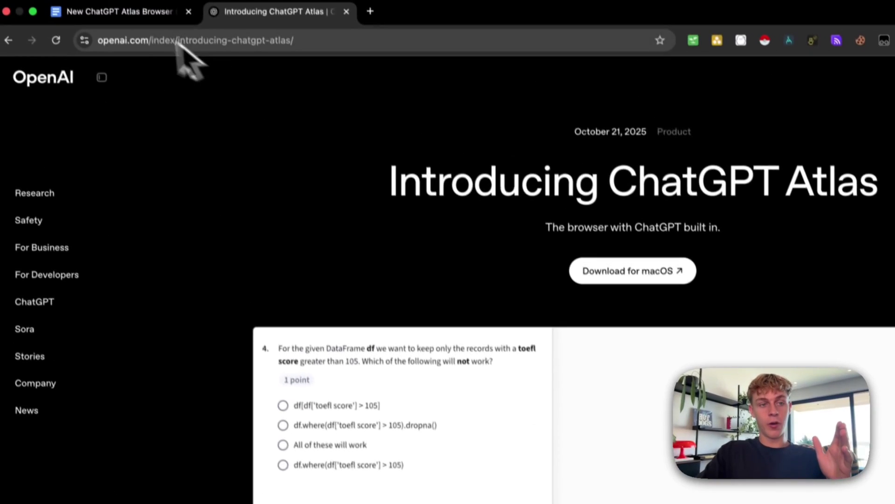
click(123, 12)
drag(365, 242, 423, 242)
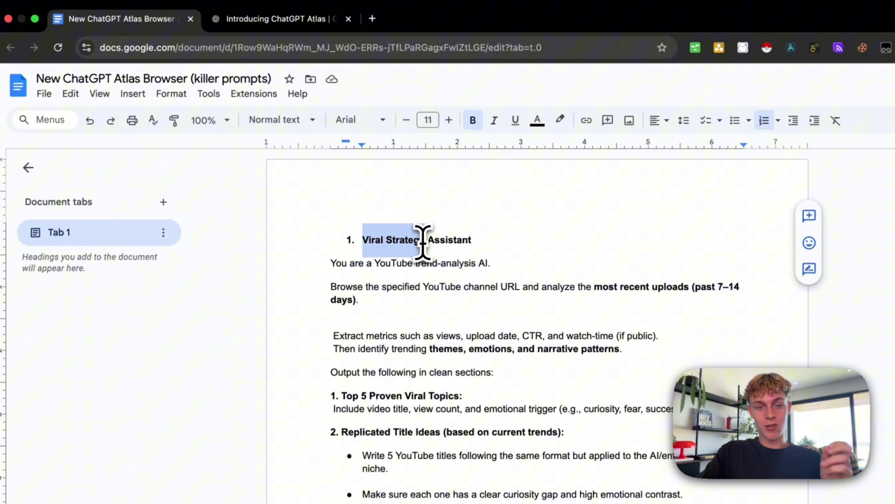
drag(314, 260, 483, 503)
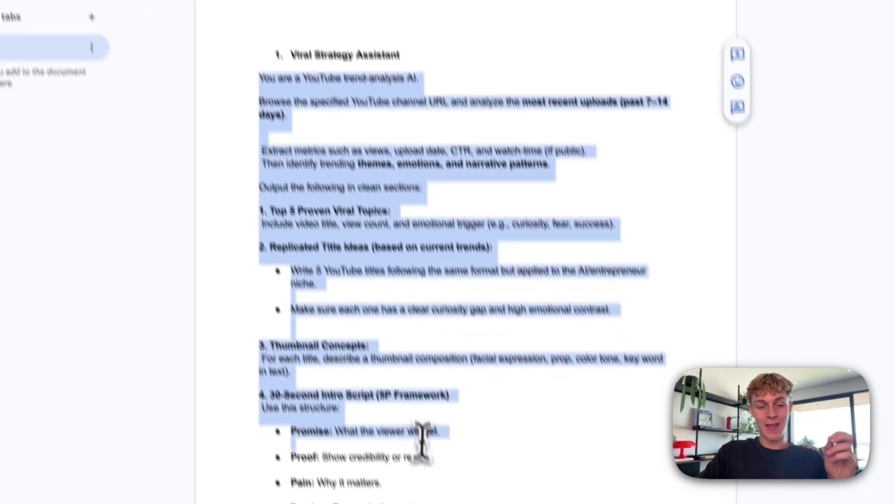
scroll(452, 252, down, 1)
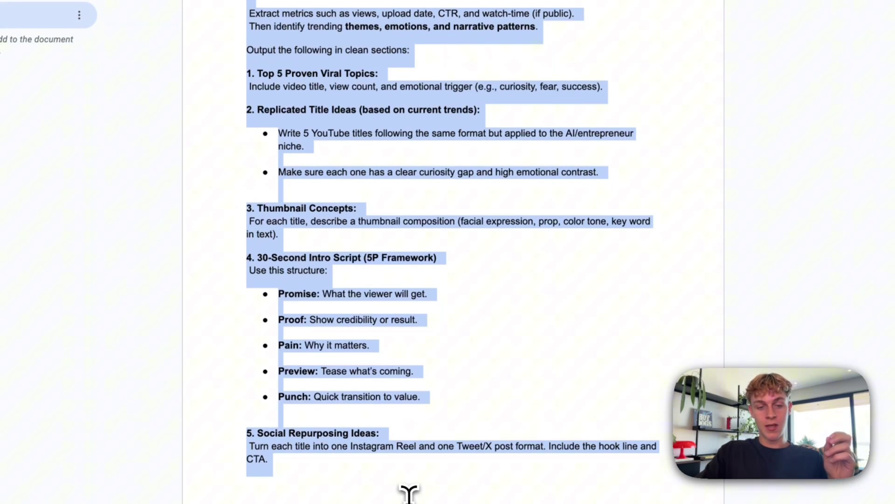
scroll(412, 330, down, 7)
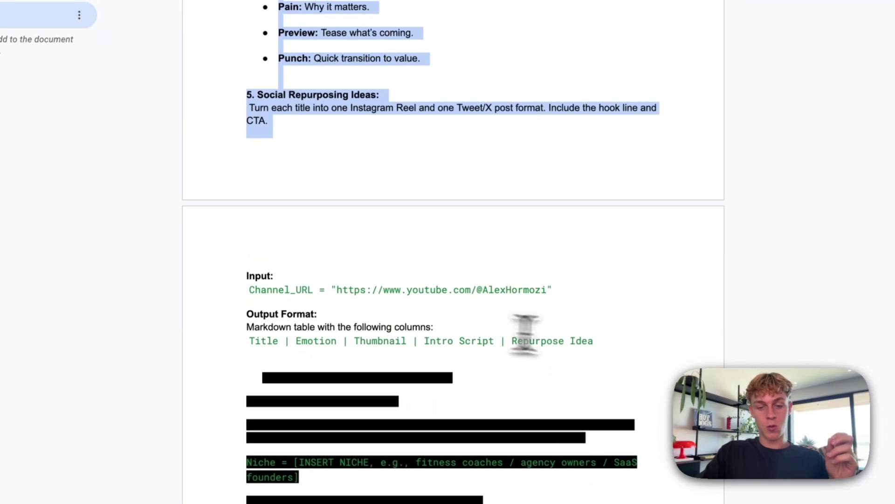
scroll(605, 344, up, 3)
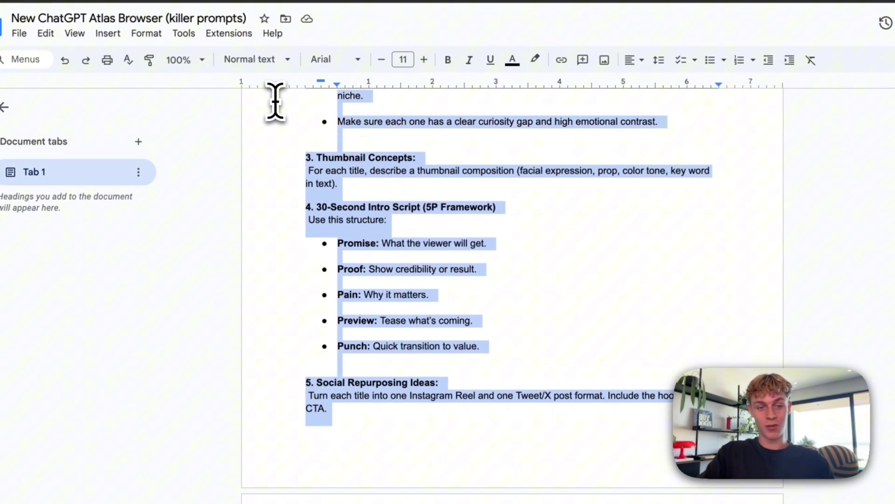
scroll(275, 96, up, 5)
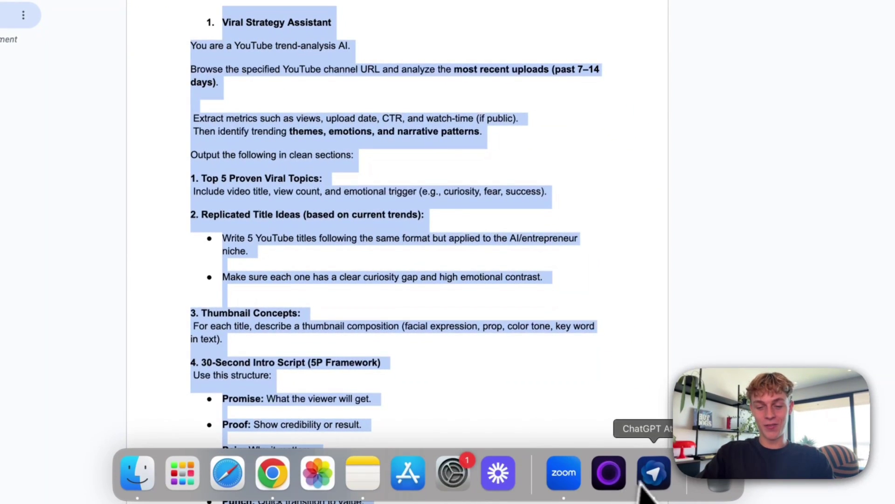
Paste the prompt into Atlas's task box, delete its Viral Strategy Assistant title line, and send it
click(655, 480)
key(super+v)
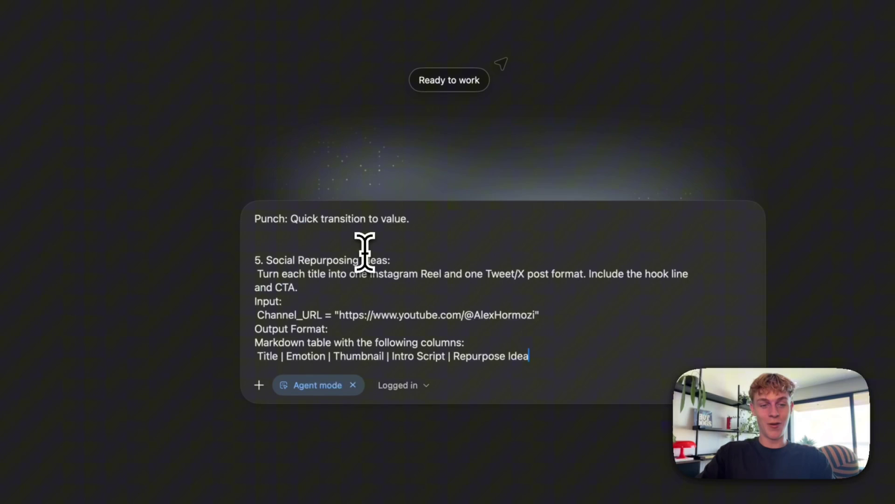
scroll(365, 244, up, 10)
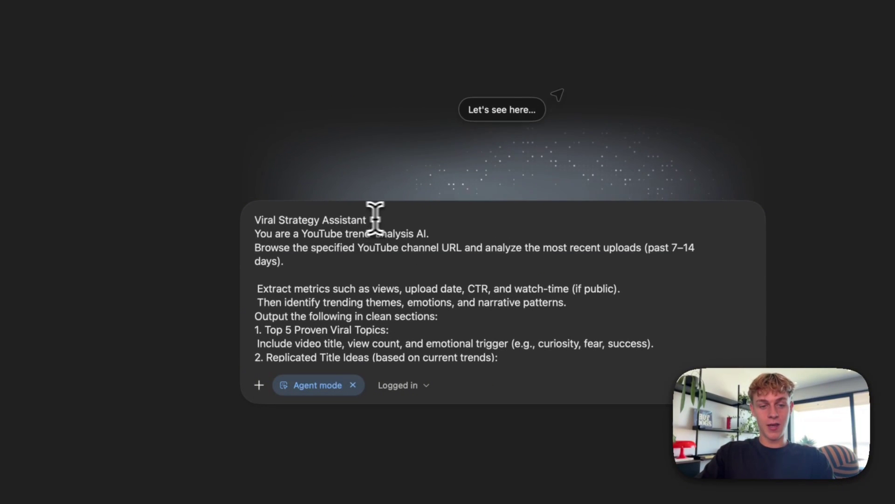
drag(370, 221, 230, 216)
key(BackSpace)
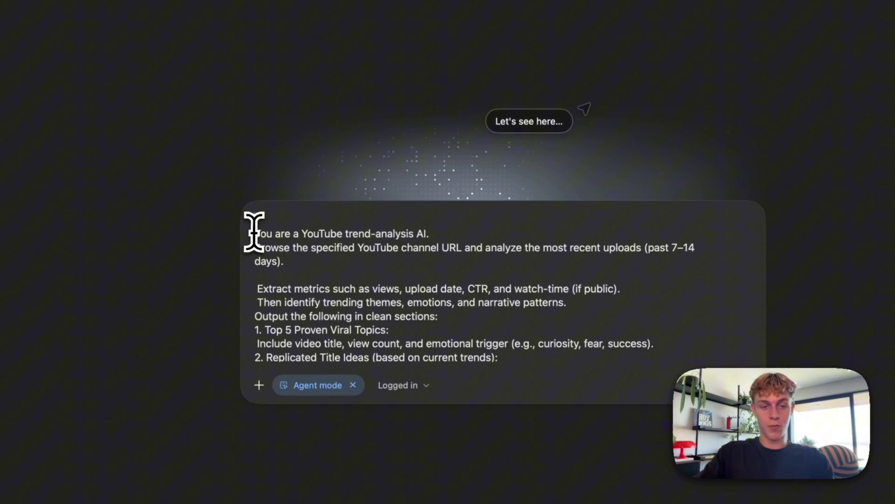
key(BackSpace)
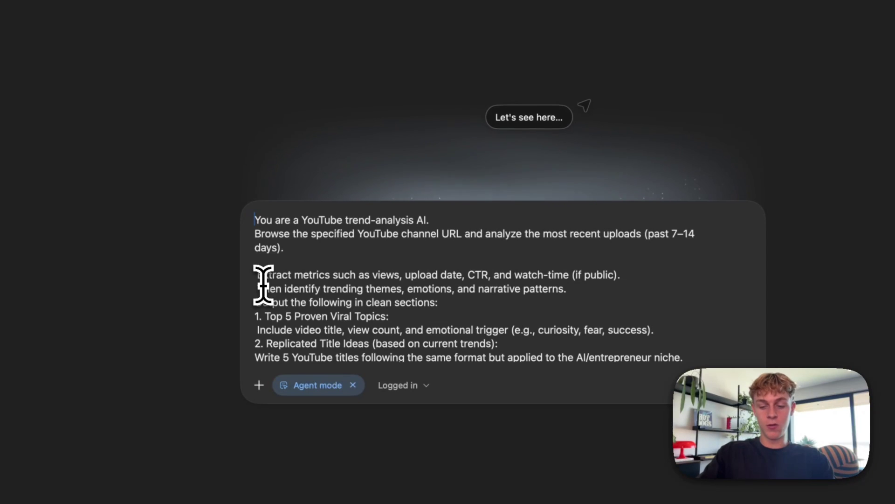
key(Return)
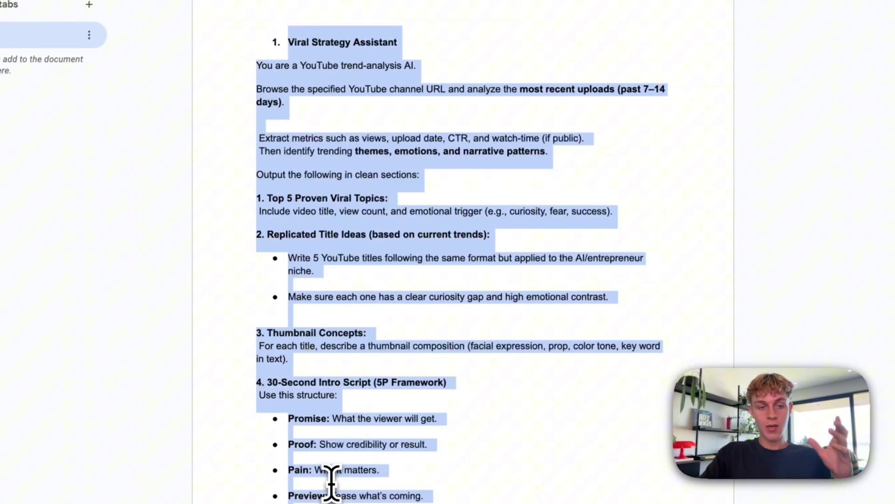
Highlight the prompt's analysis instructions: recent uploads, Extract metrics, CTR, trending themes and emotions
click(404, 184)
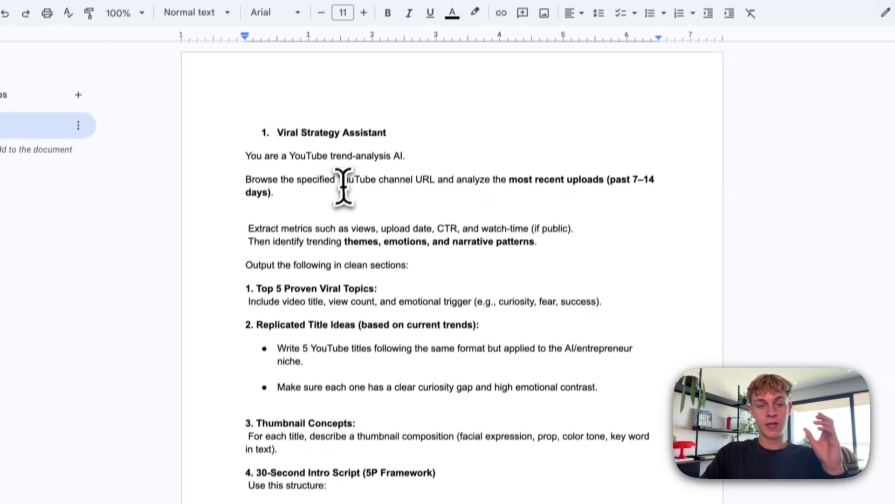
drag(462, 179, 538, 180)
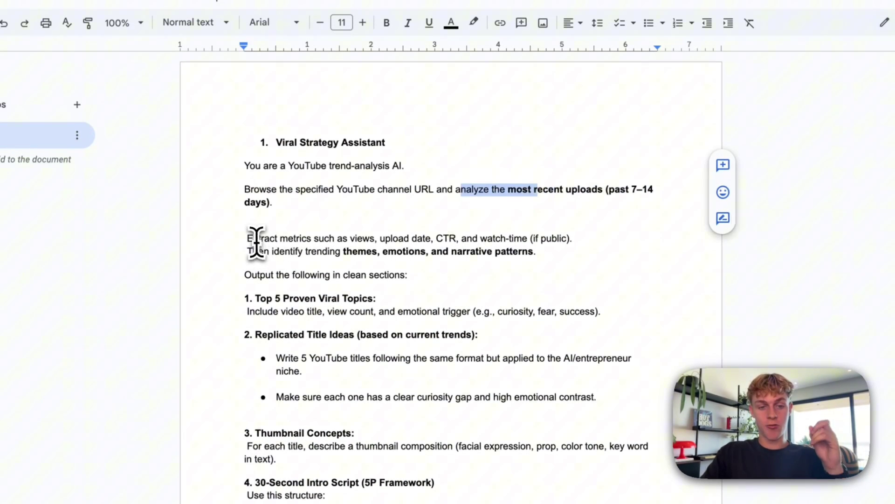
drag(258, 239, 336, 243)
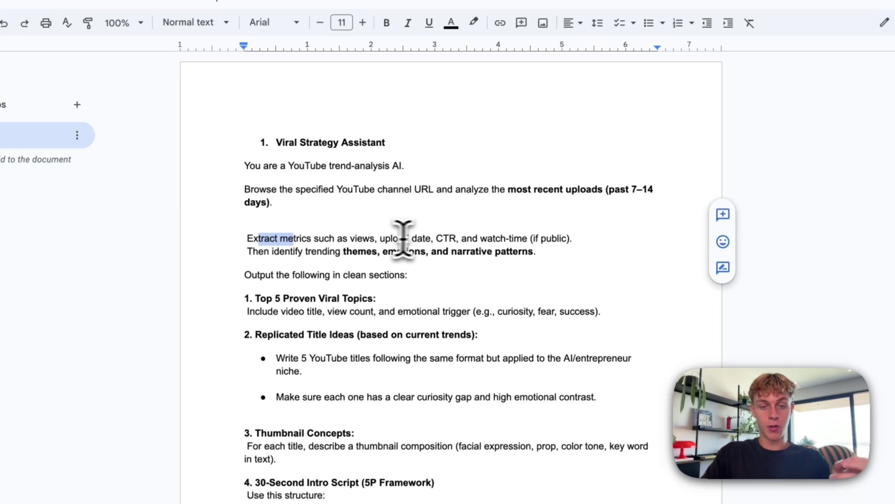
drag(431, 239, 457, 238)
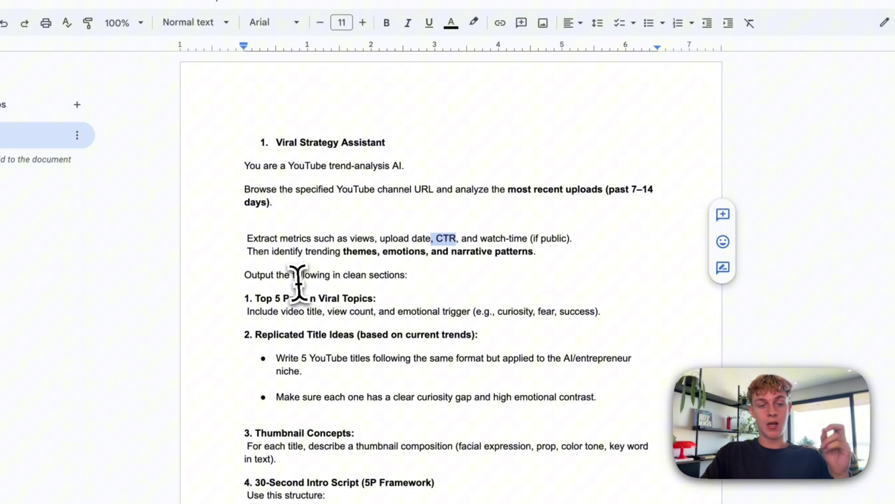
scroll(298, 277, down, 1)
drag(309, 246, 388, 244)
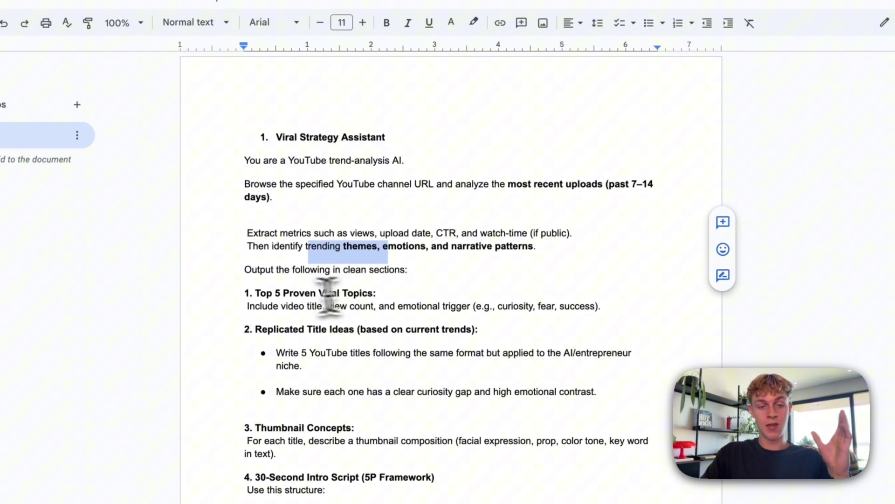
scroll(320, 299, down, 3)
drag(256, 225, 309, 226)
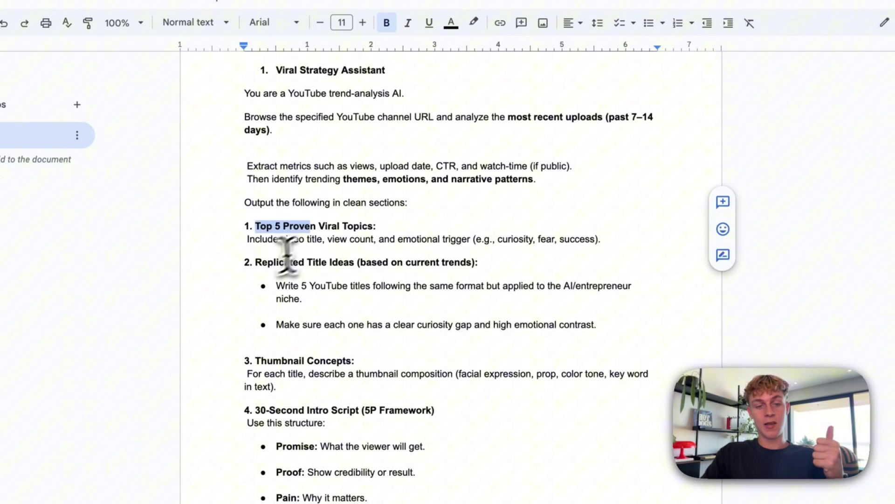
Highlight the output headings Replicated Title Ideas, Thumbnail Concepts and Social Repurposing Ideas
drag(262, 261, 312, 267)
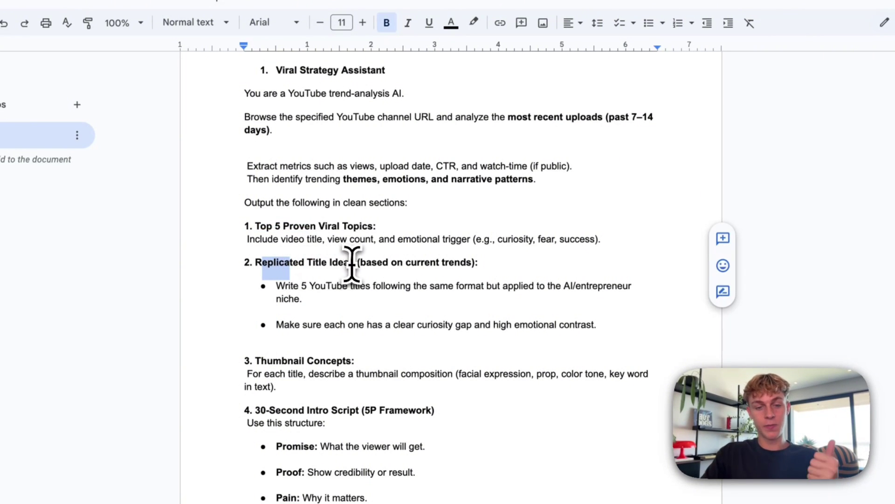
scroll(400, 256, down, 3)
drag(252, 261, 348, 264)
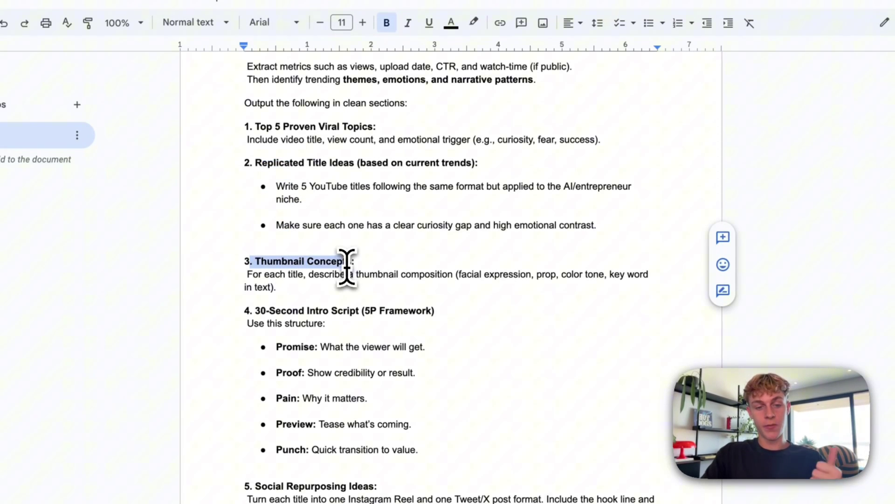
scroll(326, 256, down, 2)
drag(255, 252, 337, 253)
scroll(336, 254, down, 5)
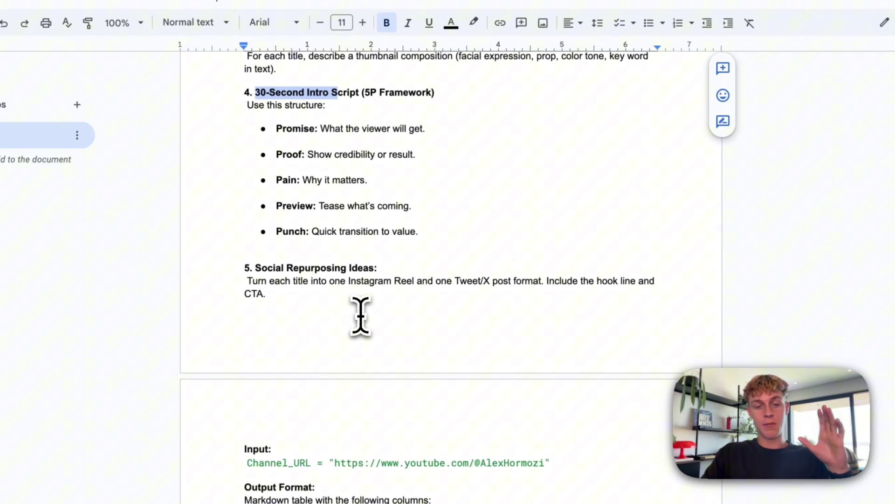
drag(259, 269, 318, 269)
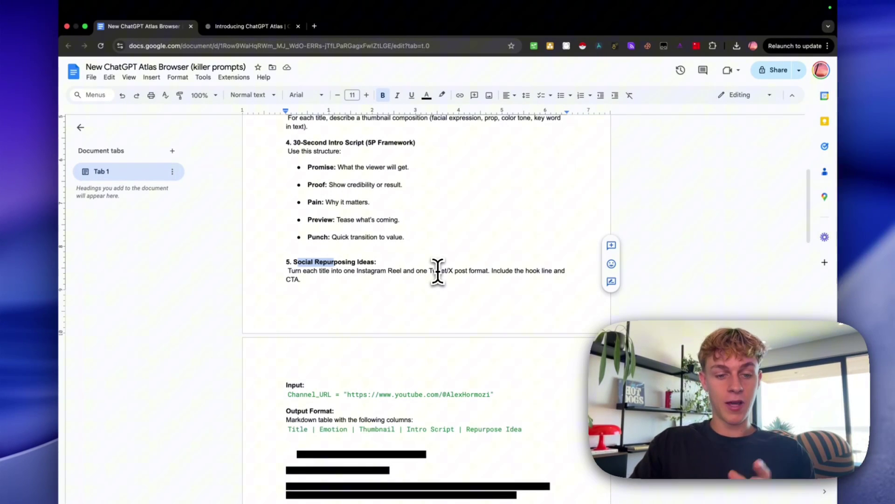
Select the Channel_URL input line, then return to Atlas for the finished channel analysis
scroll(436, 272, down, 2)
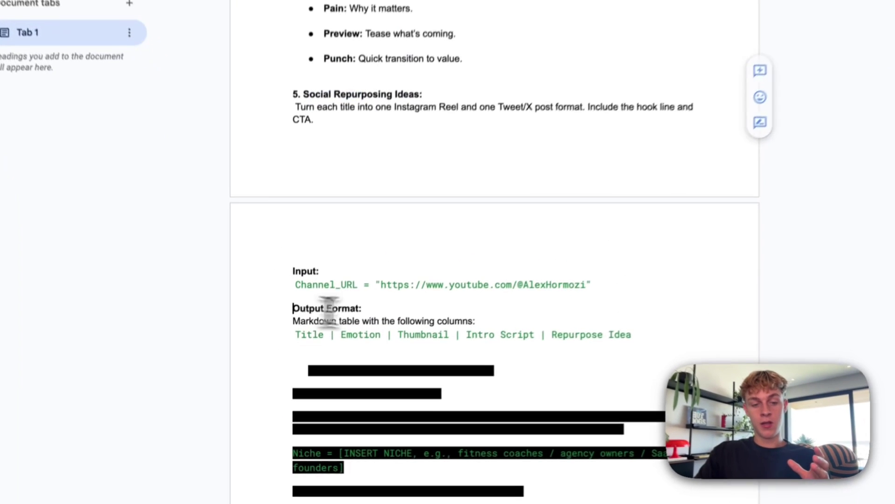
drag(285, 360, 350, 361)
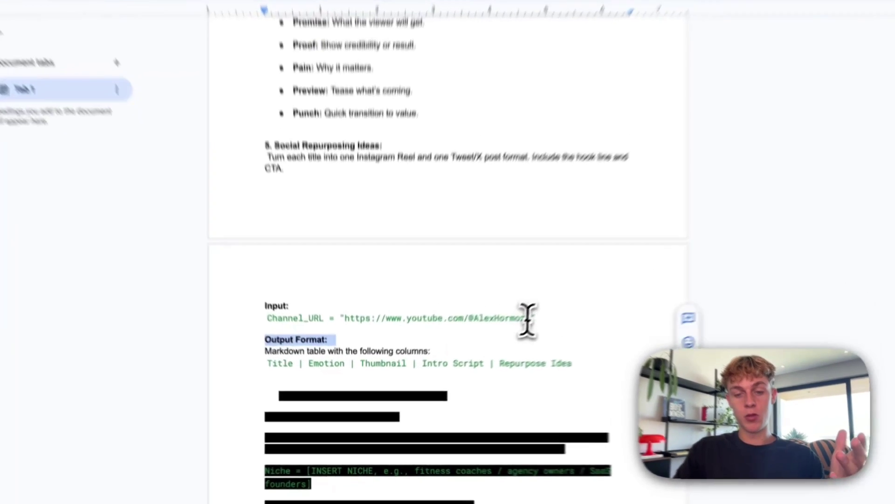
drag(495, 347, 269, 347)
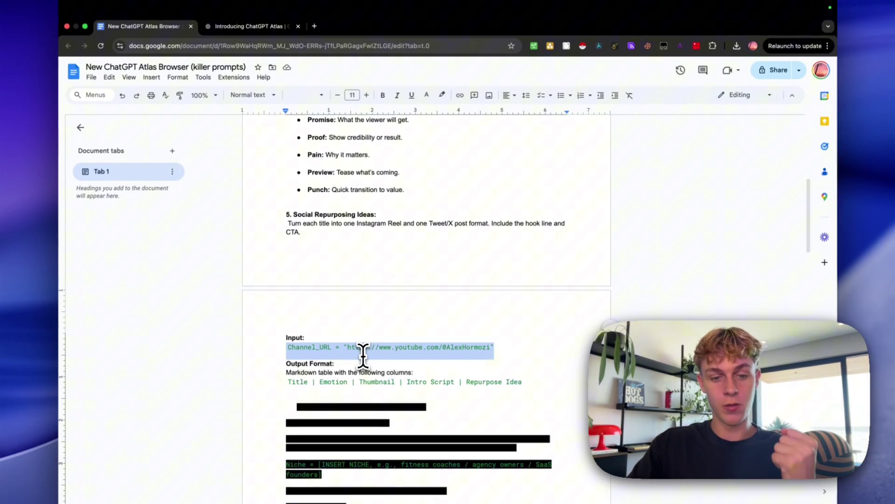
mouse_move(403, 489)
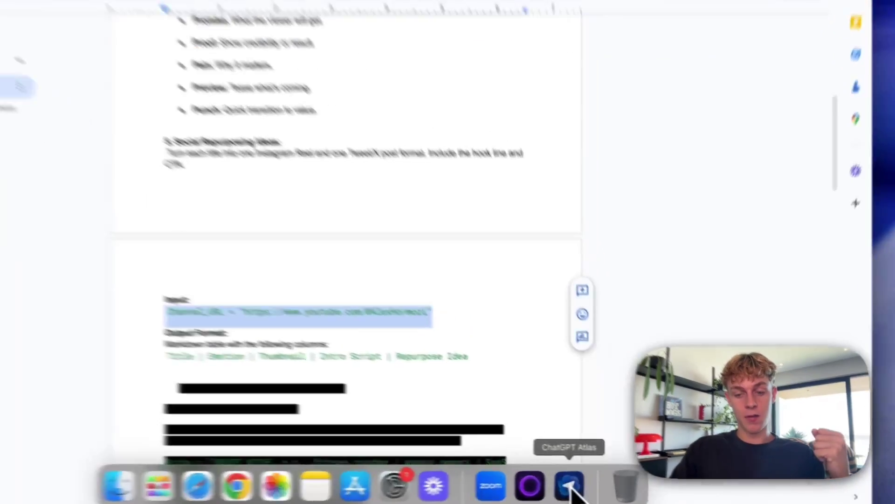
click(600, 485)
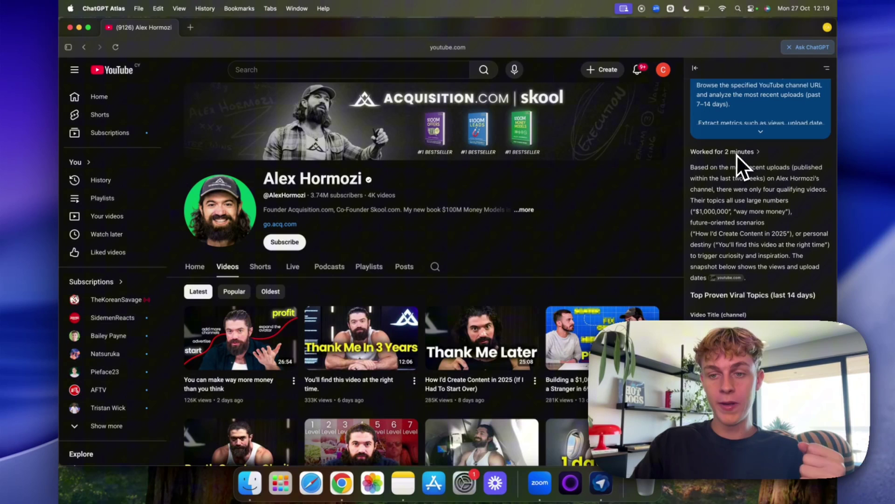
Scroll the agent's reply past Top Proven Viral Topics to the Trend-based Title & Content Ideas table
scroll(736, 155, down, 1)
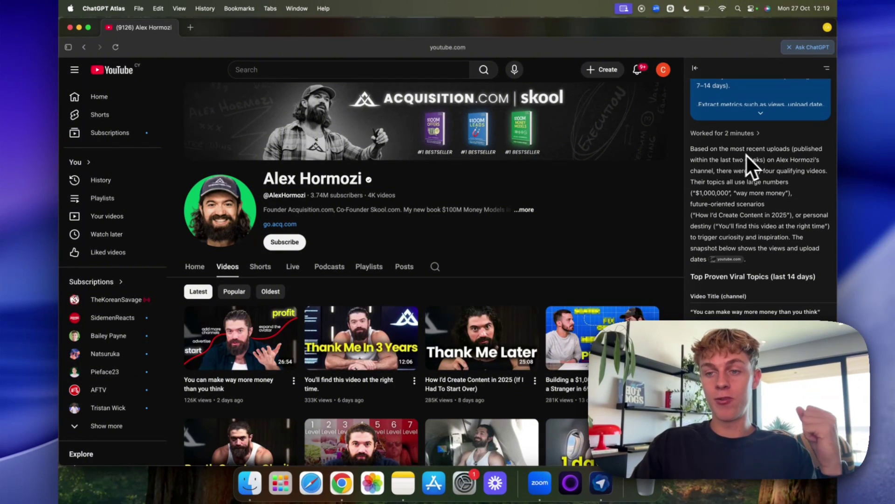
scroll(774, 154, down, 4)
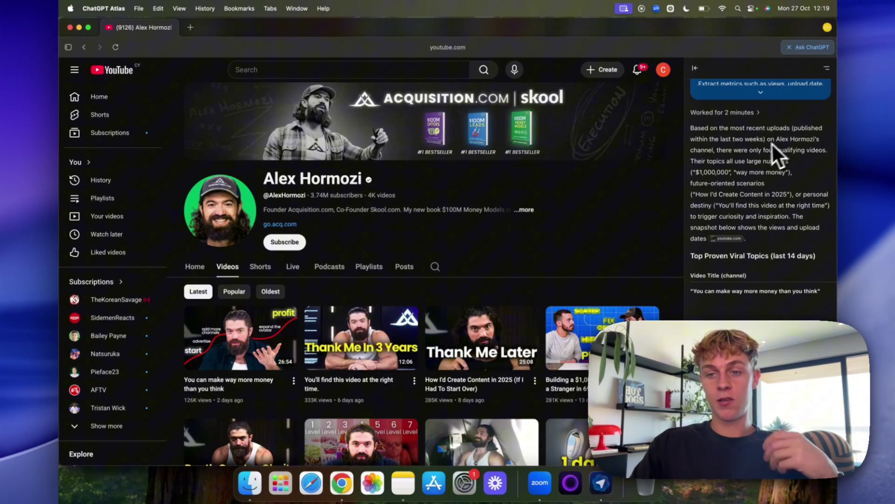
scroll(763, 212, down, 4)
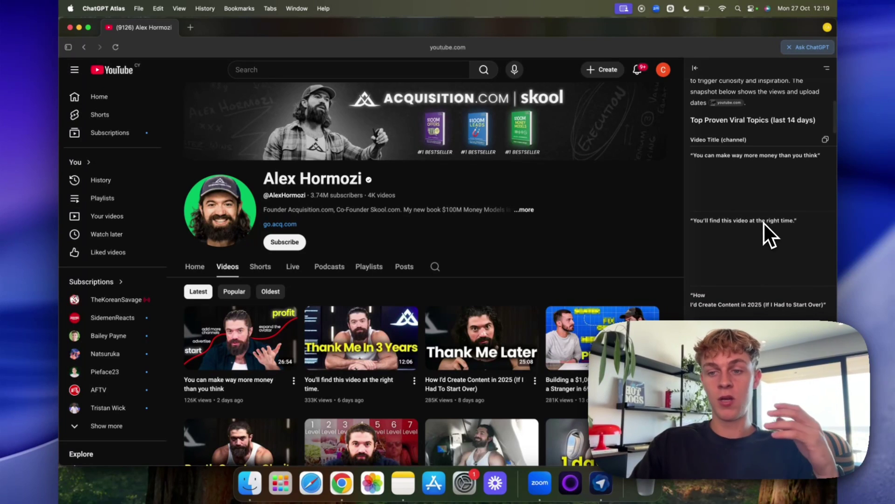
scroll(746, 154, down, 10)
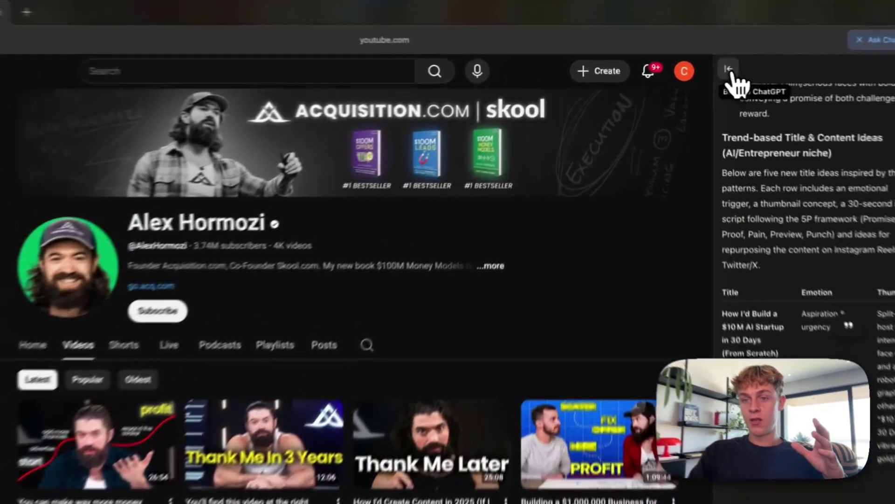
click(695, 68)
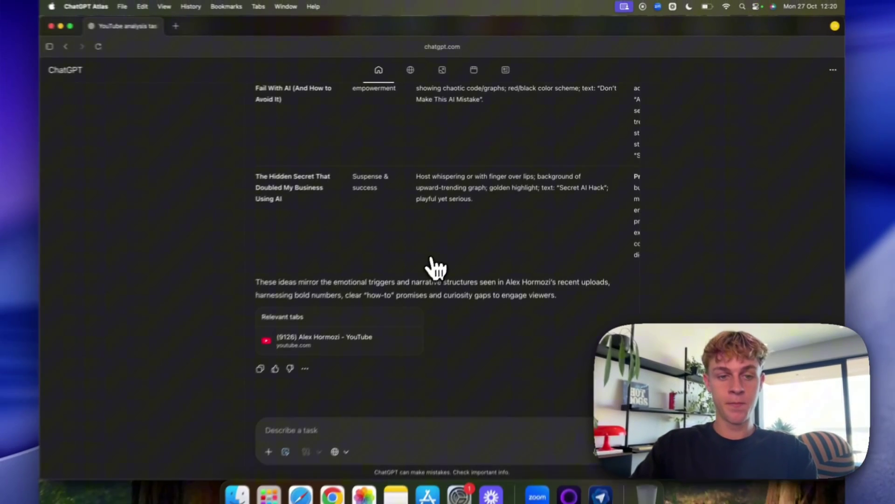
scroll(355, 340, up, 10)
scroll(441, 261, up, 10)
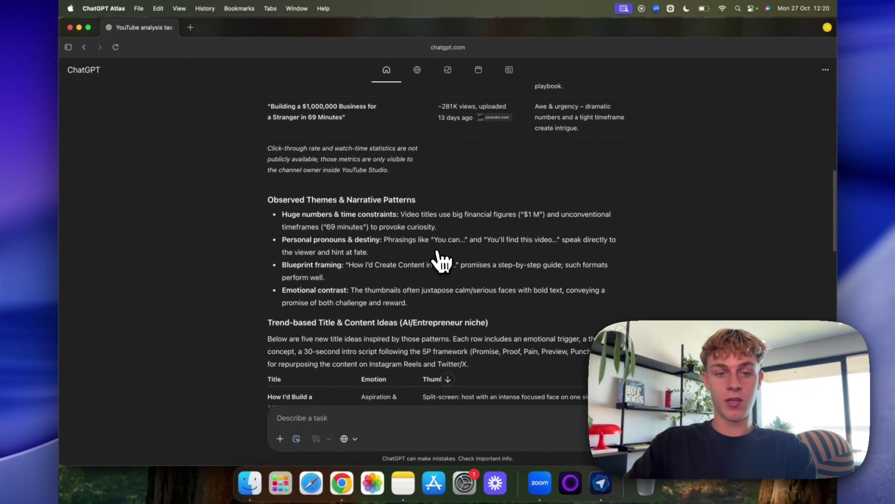
scroll(441, 258, down, 1)
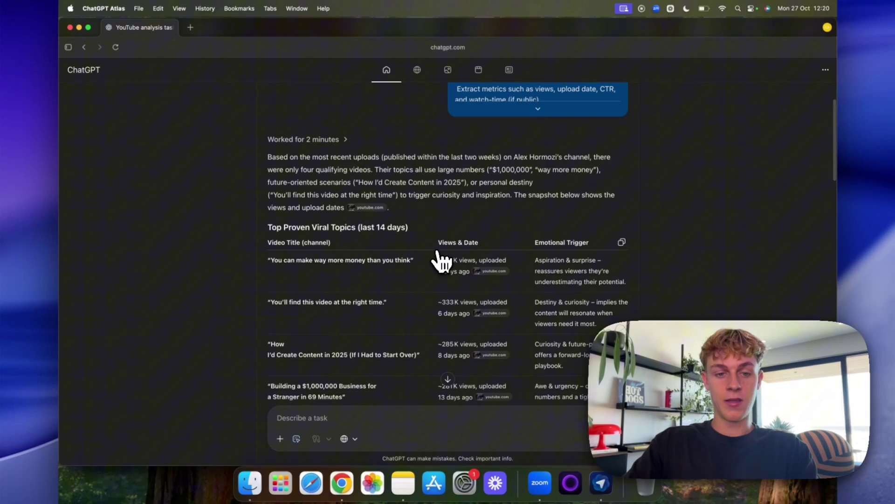
drag(270, 226, 345, 226)
scroll(345, 228, down, 3)
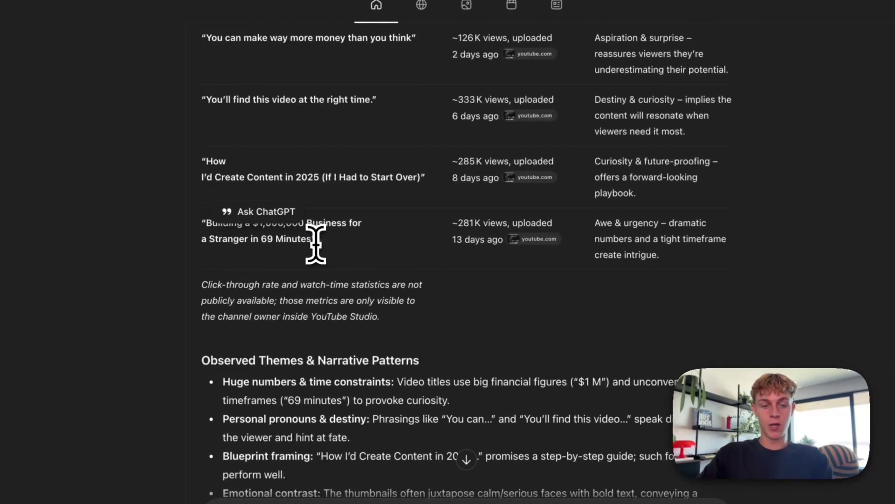
scroll(316, 244, down, 3)
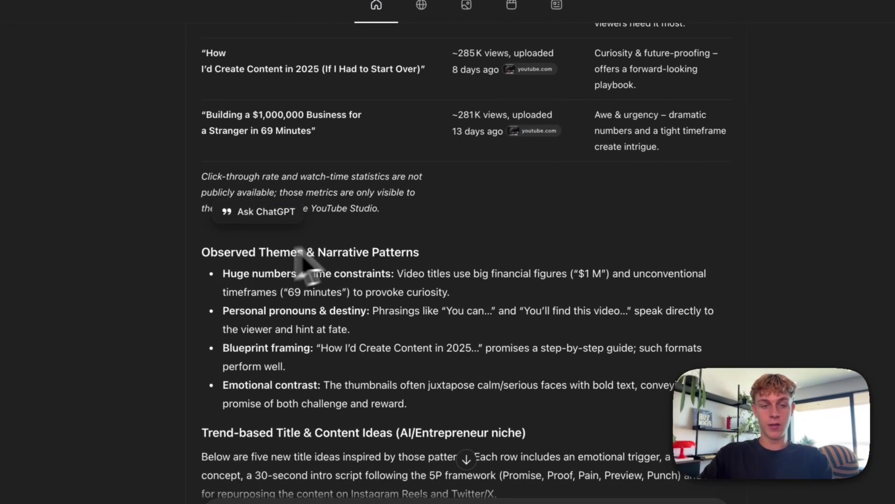
drag(205, 256, 311, 259)
click(310, 258)
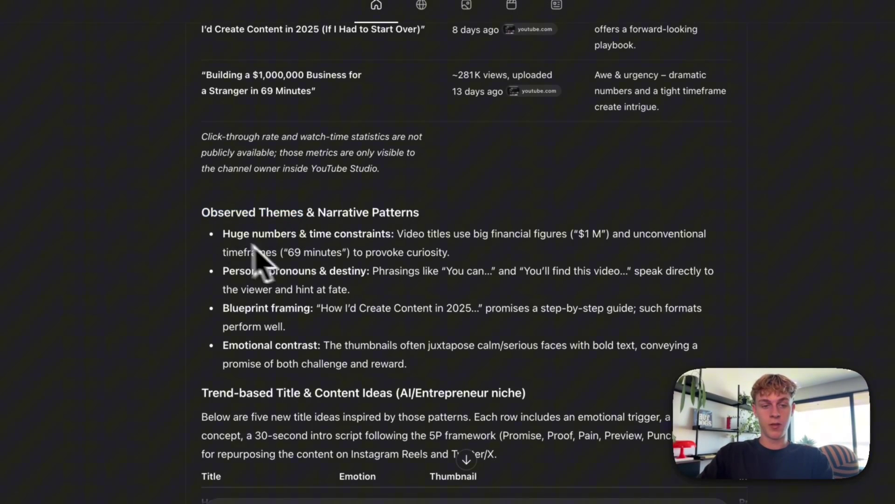
drag(223, 233, 254, 236)
drag(309, 233, 369, 231)
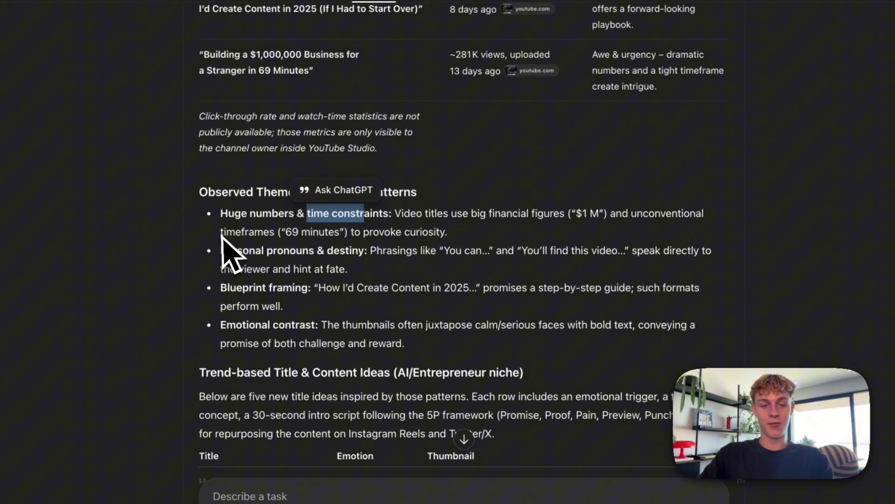
drag(221, 232, 305, 232)
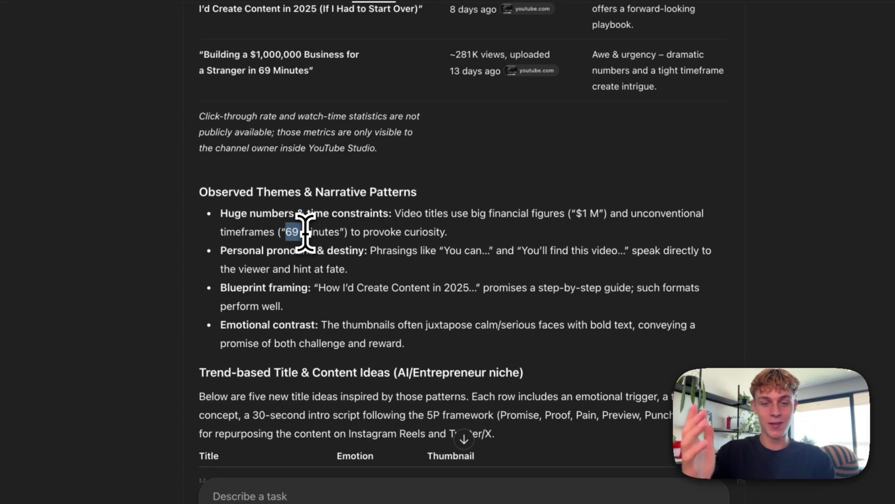
drag(364, 232, 418, 231)
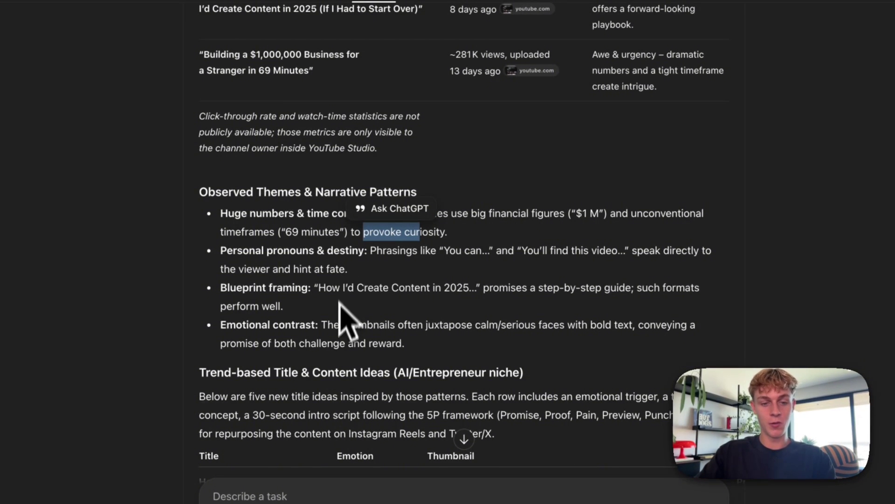
scroll(345, 322, down, 3)
Read the first suggested title and its thumbnail concept with host and glowing robot
scroll(261, 282, down, 3)
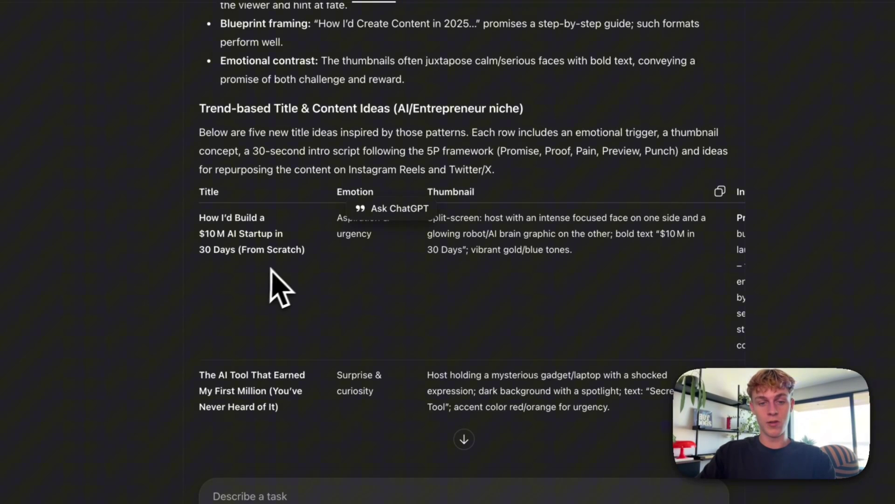
drag(206, 222, 241, 220)
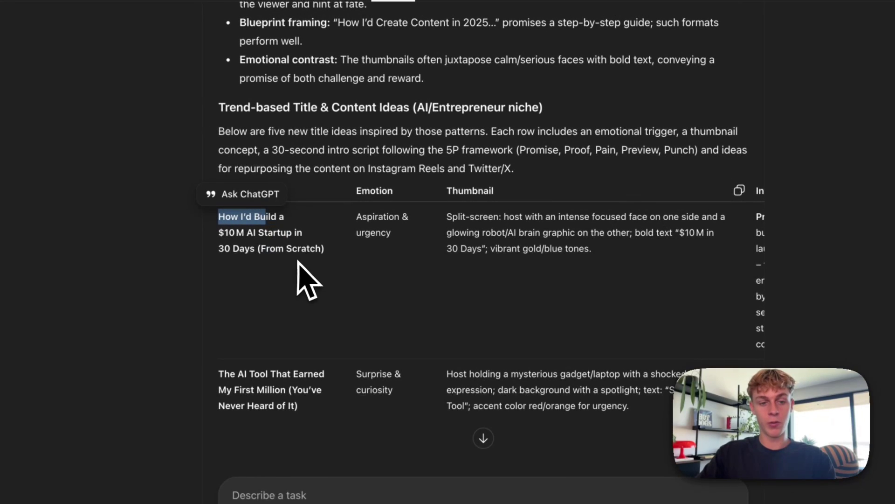
click(278, 261)
scroll(399, 224, right, 2)
drag(417, 216, 511, 220)
scroll(510, 220, right, 3)
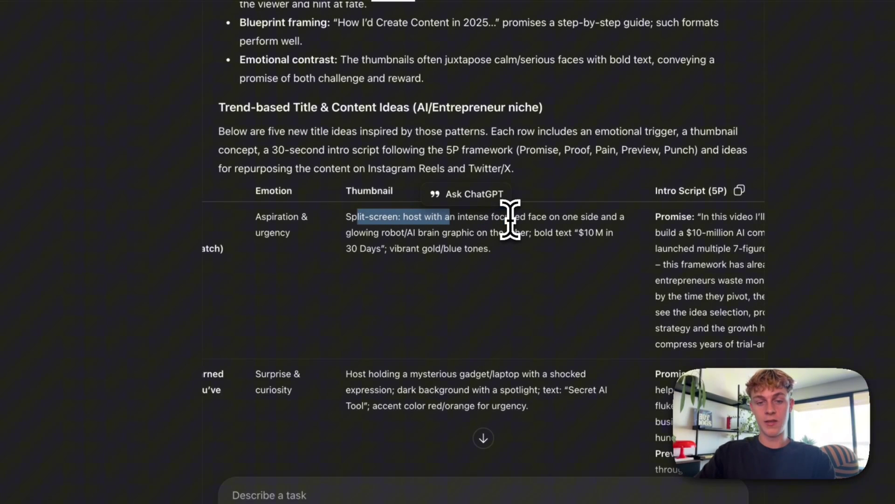
scroll(514, 239, right, 2)
click(425, 220)
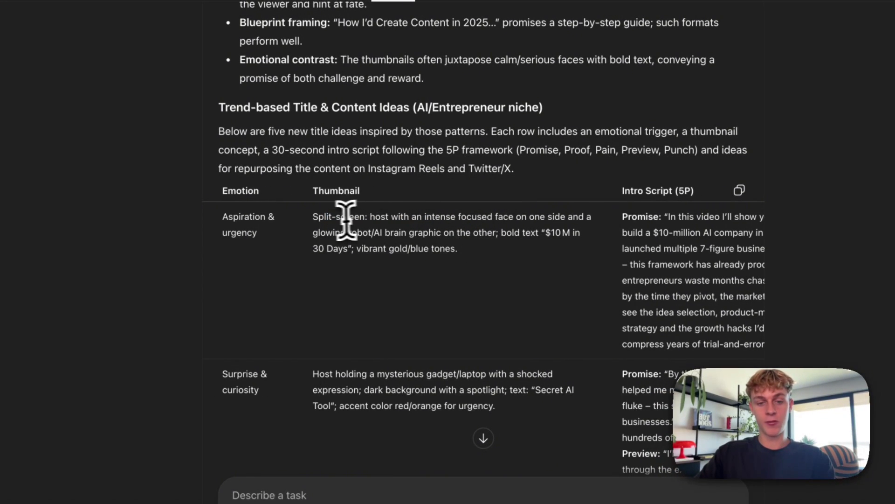
drag(381, 218, 454, 221)
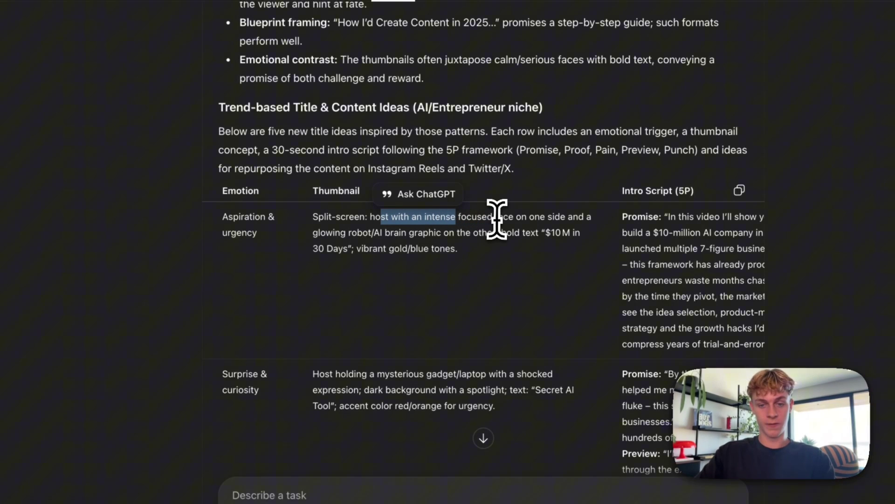
drag(321, 232, 360, 237)
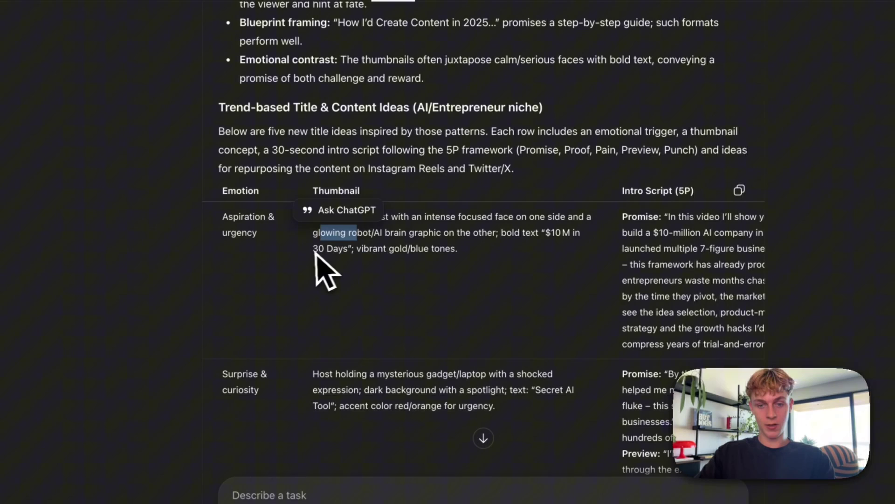
Go through the Intro Script (5P) column, highlighting its Promise, Proof, Pain and Punch parts
scroll(434, 269, right, 5)
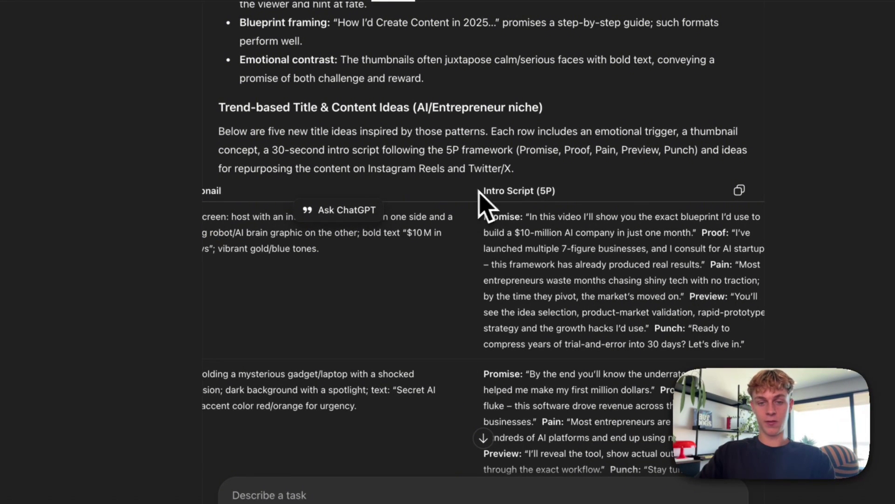
drag(483, 192, 544, 192)
scroll(564, 256, right, 4)
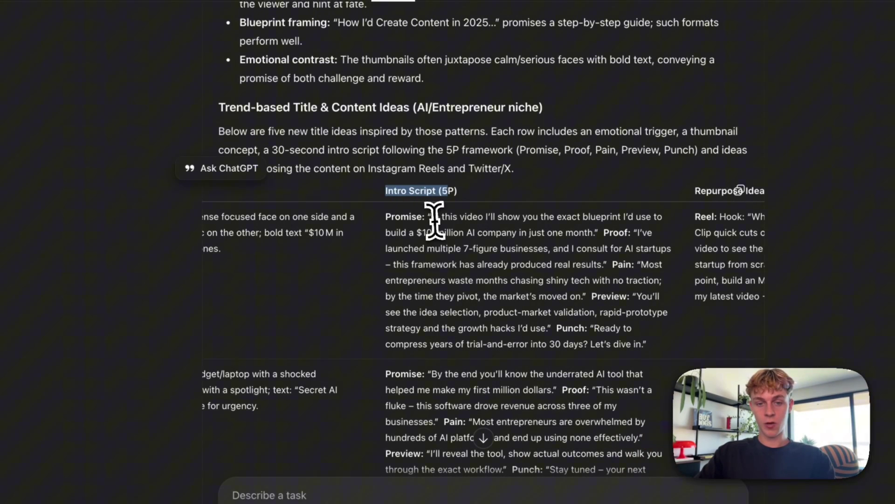
drag(434, 219, 490, 220)
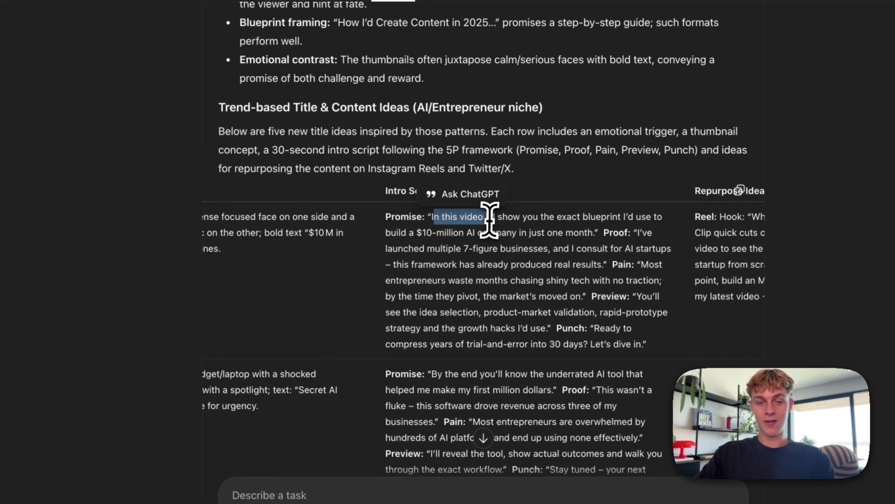
click(561, 326)
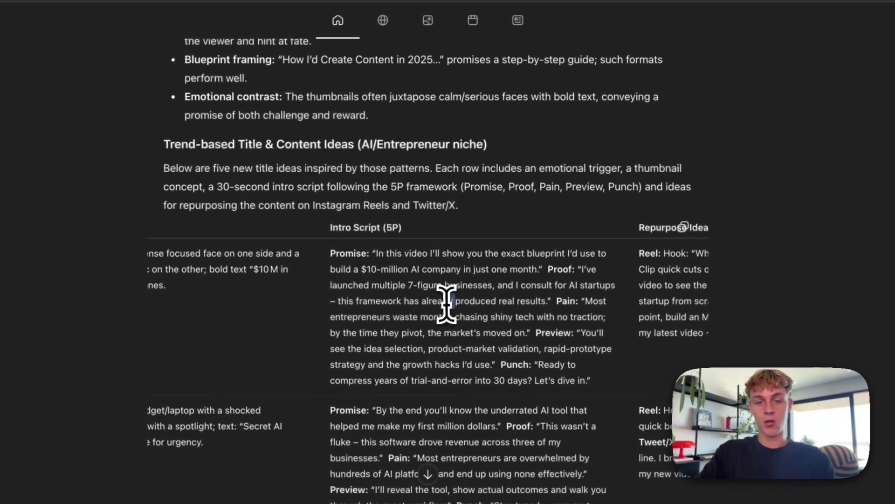
drag(463, 261, 524, 242)
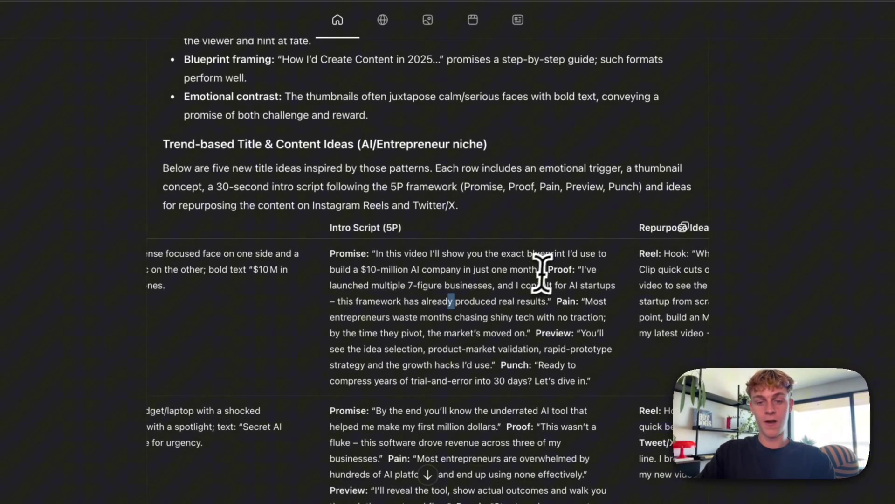
drag(574, 270, 573, 269)
scroll(573, 271, down, 1)
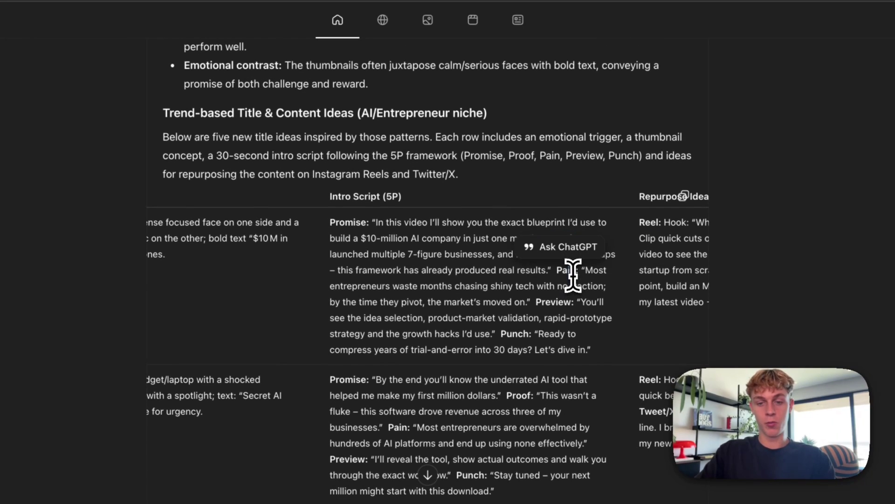
click(574, 293)
scroll(559, 247, down, 1)
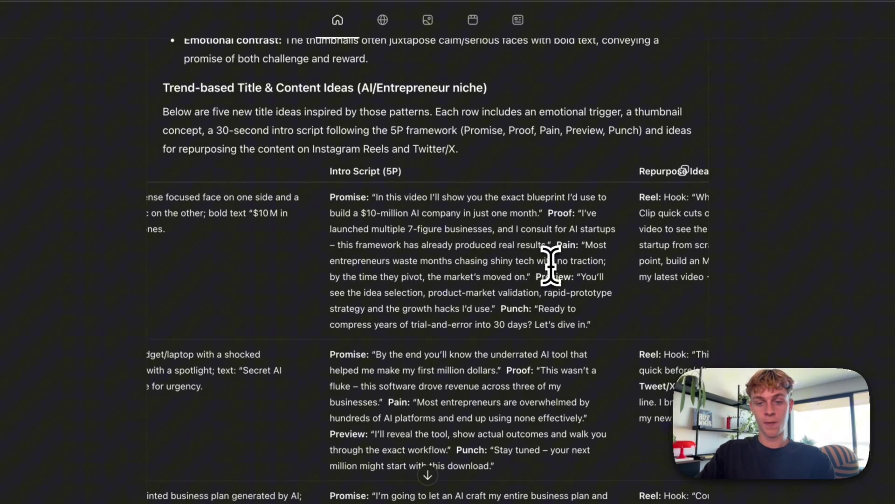
drag(557, 244, 574, 245)
scroll(559, 252, down, 1)
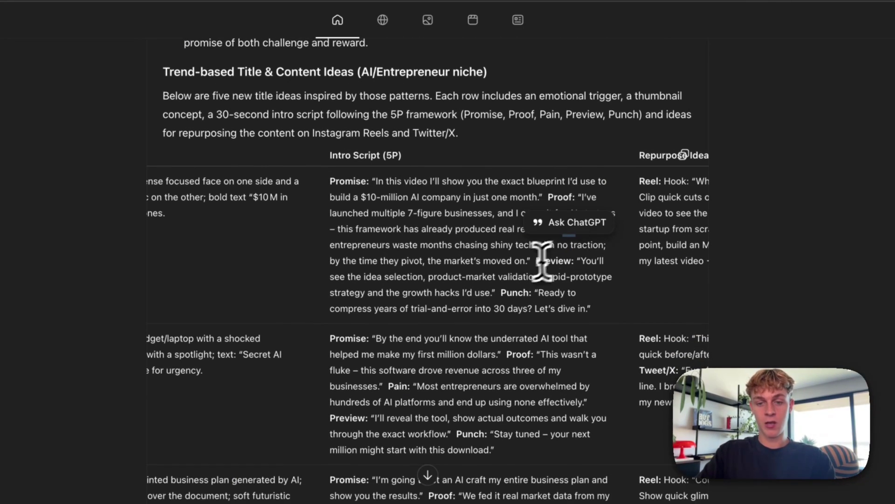
double_click(552, 261)
drag(501, 293, 543, 292)
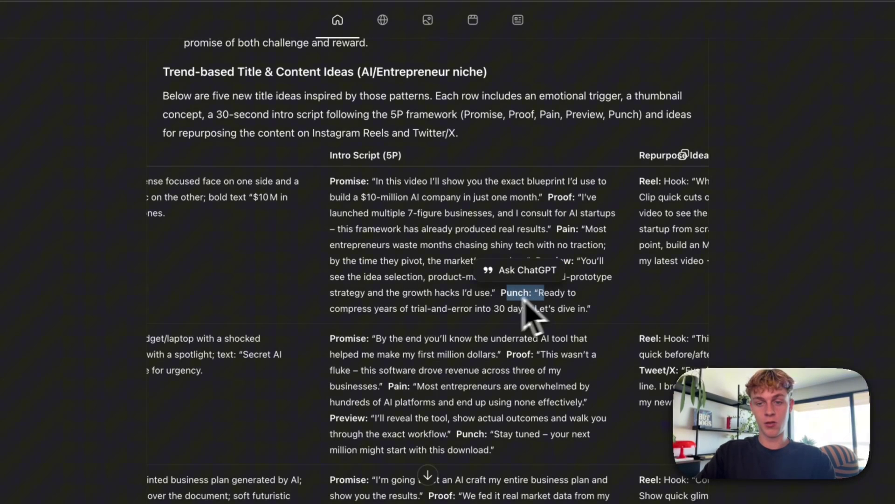
Check the Repurpose Idea column, then scroll down to the fifth idea in the table
scroll(513, 303, right, 3)
scroll(489, 302, right, 4)
scroll(489, 302, right, 2)
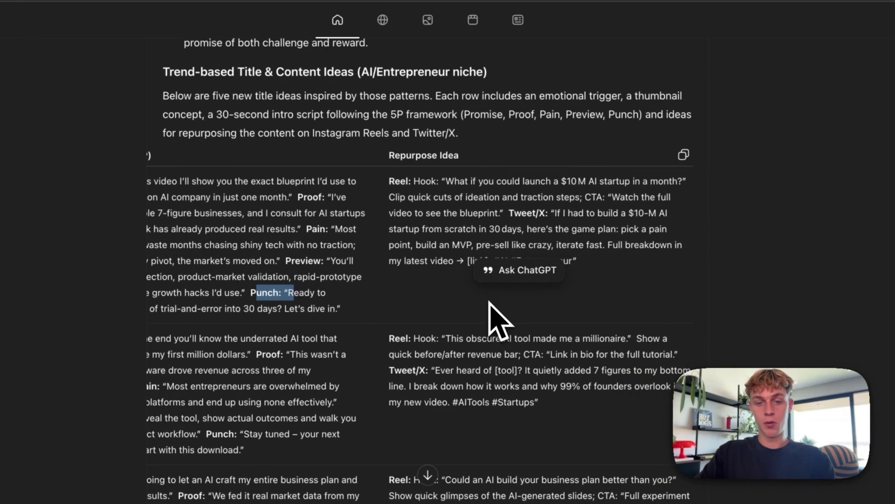
click(417, 238)
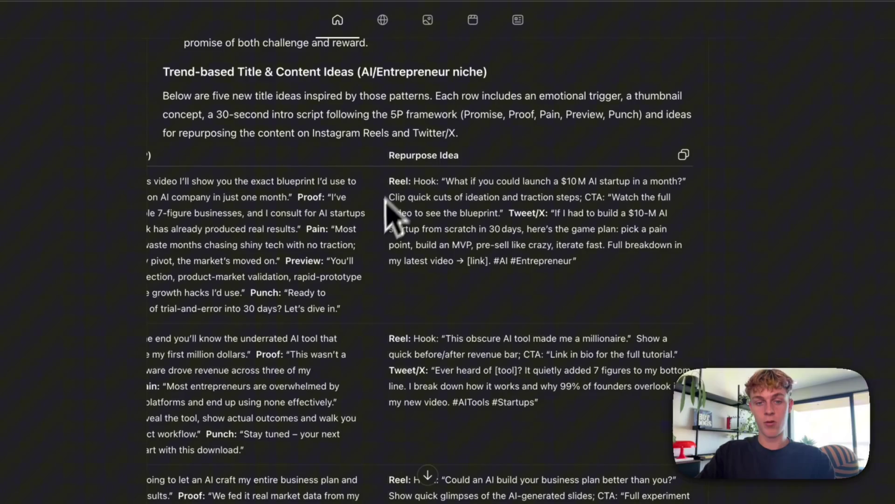
drag(390, 153, 444, 153)
scroll(452, 252, left, 8)
scroll(452, 261, left, 8)
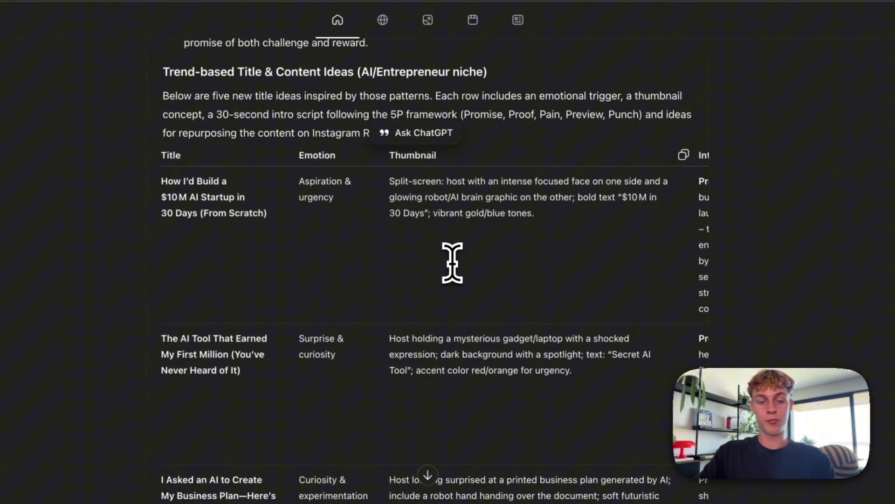
scroll(452, 261, down, 8)
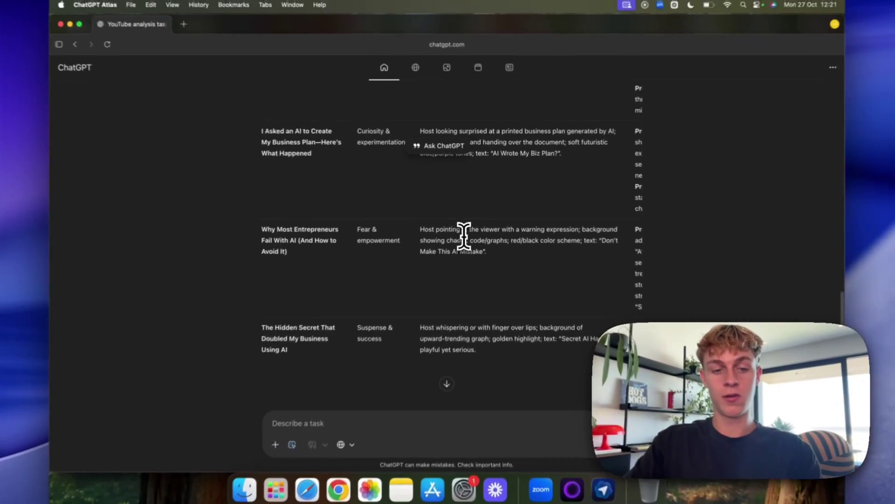
scroll(464, 235, down, 4)
scroll(464, 236, up, 3)
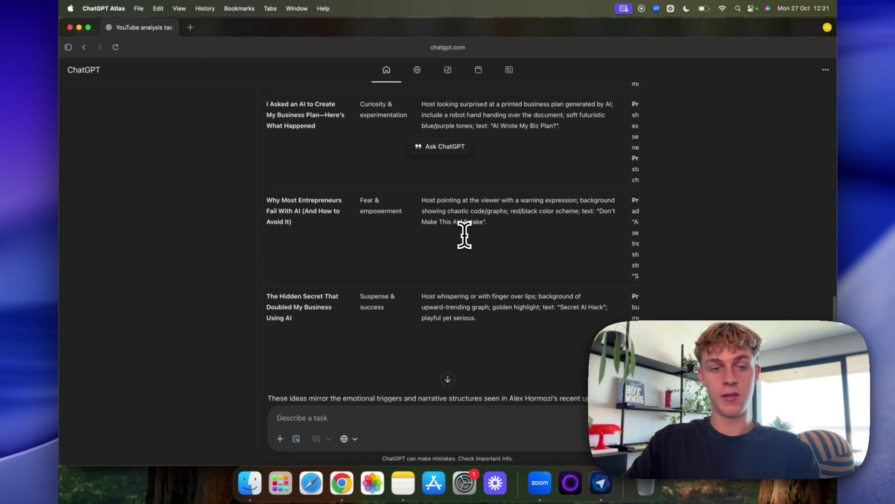
scroll(464, 235, down, 3)
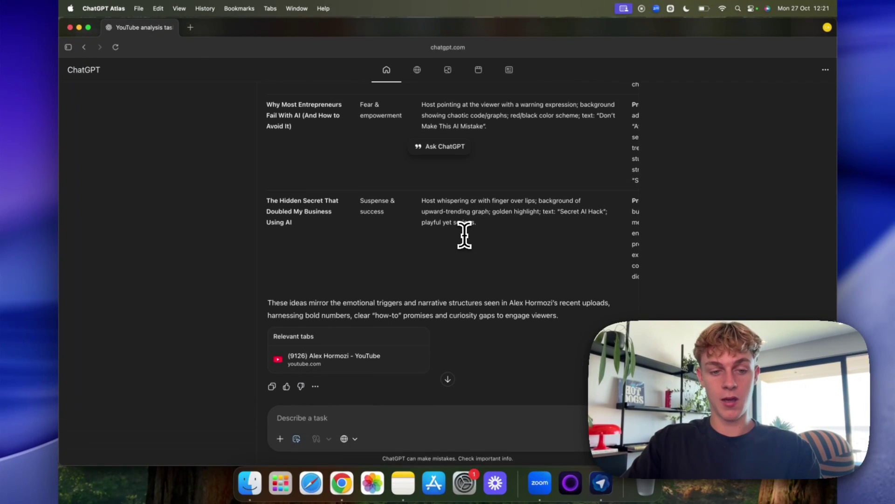
scroll(464, 236, down, 2)
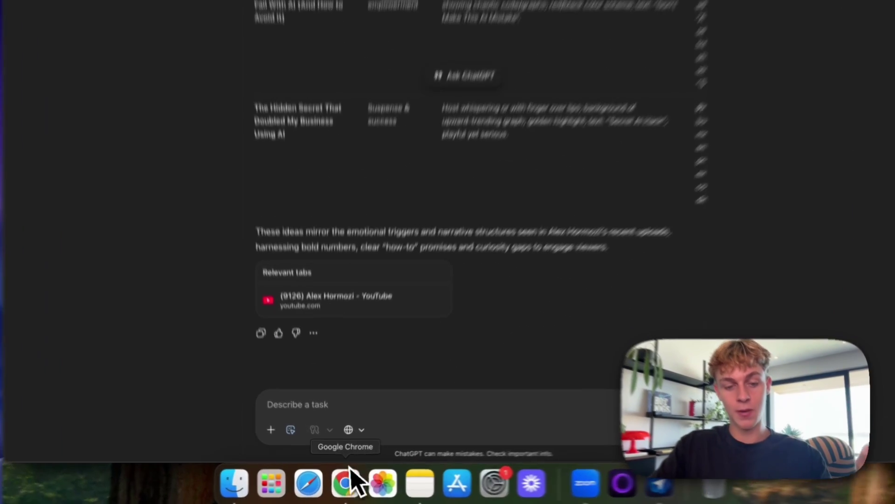
Back in Google Docs, set the highlight of the Offer & Market Fit Research Assistant prompt to None
click(341, 483)
scroll(478, 163, down, 5)
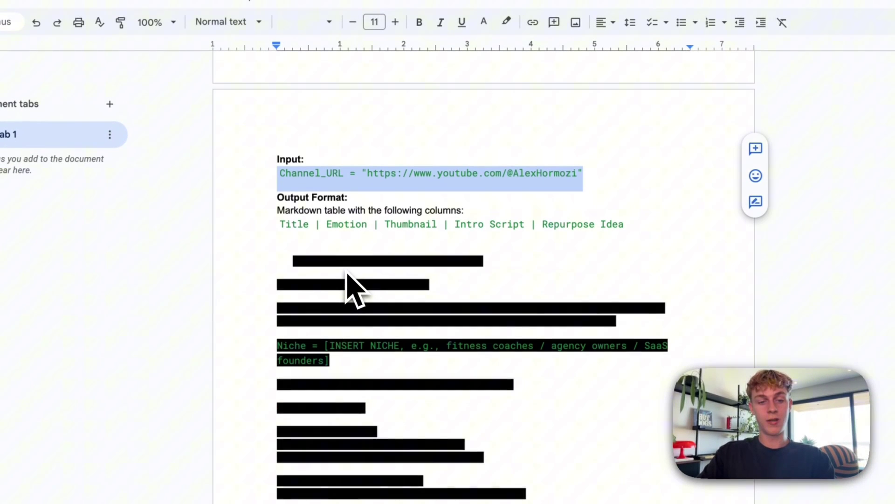
drag(286, 260, 376, 493)
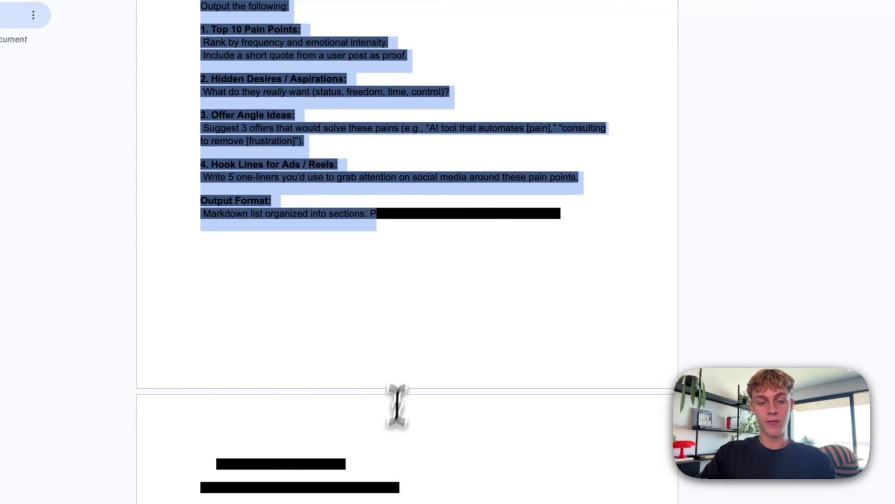
scroll(406, 359, down, 3)
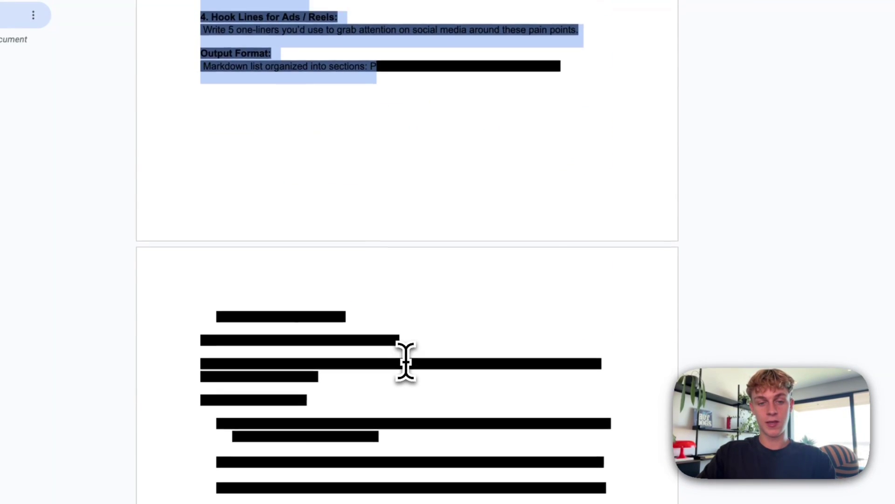
scroll(419, 351, up, 3)
click(573, 182)
key(ctrl+a)
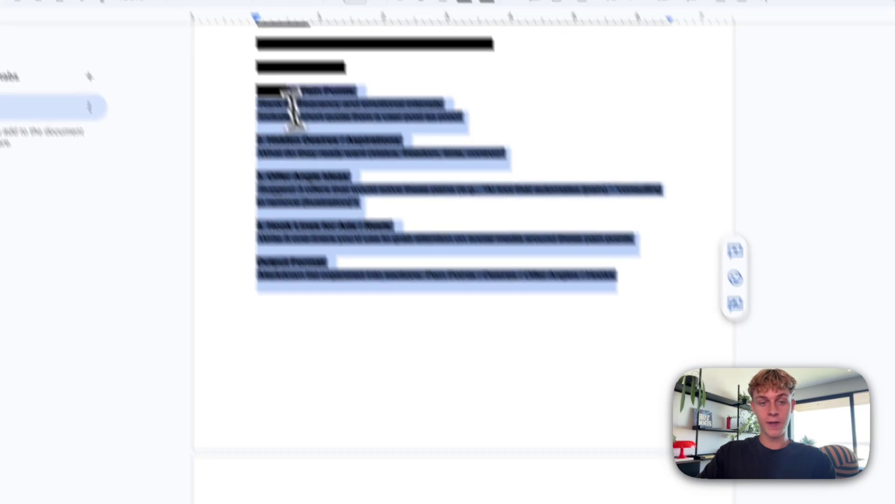
drag(200, 394, 220, 456)
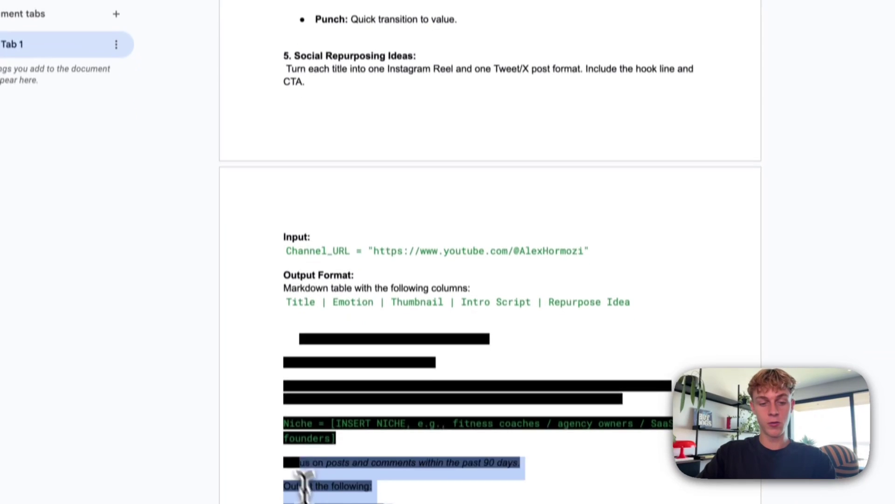
drag(304, 485, 265, 347)
click(443, 38)
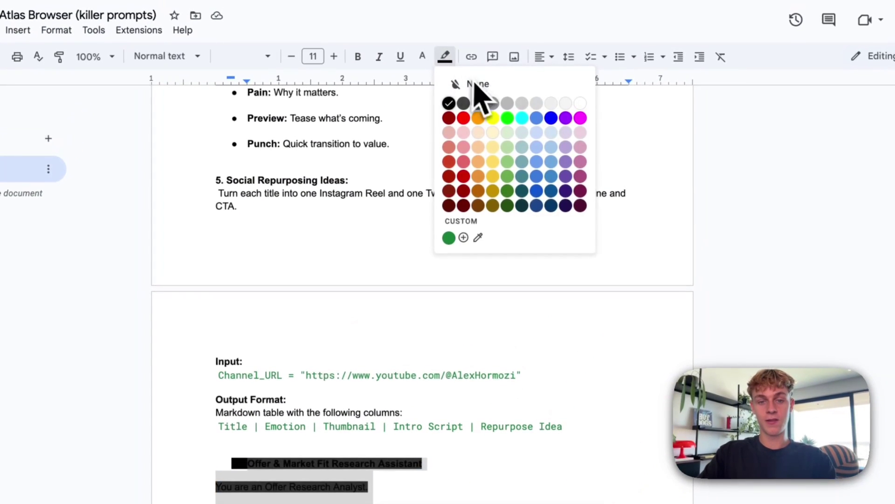
click(475, 95)
click(544, 347)
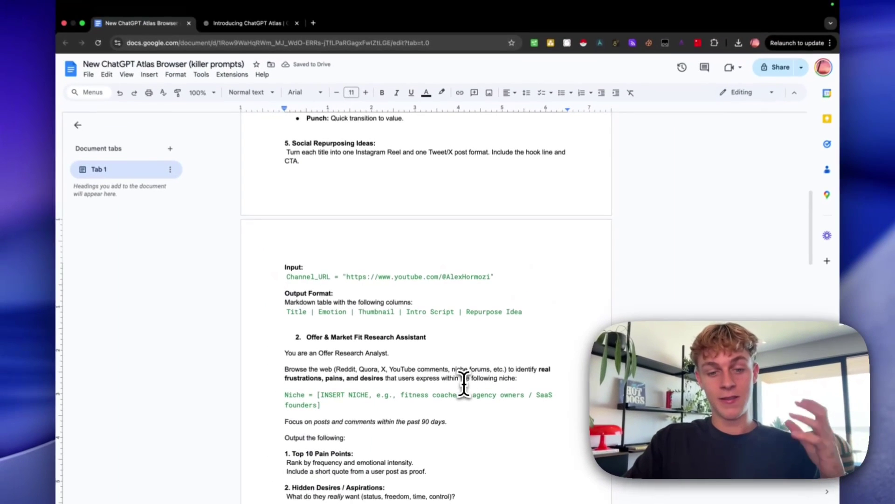
Scroll through the revealed prompt and mark its opening 'You are an Offer…' role sentence
scroll(458, 345, down, 1)
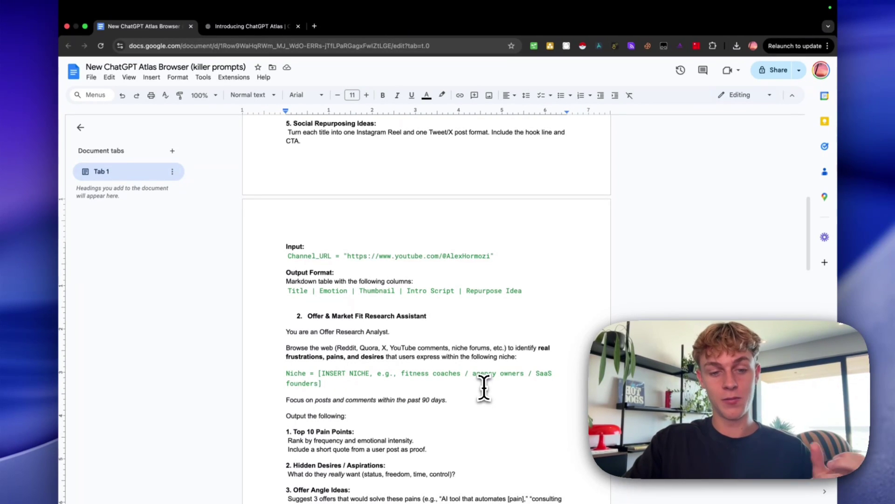
scroll(450, 359, down, 1)
scroll(434, 340, up, 1)
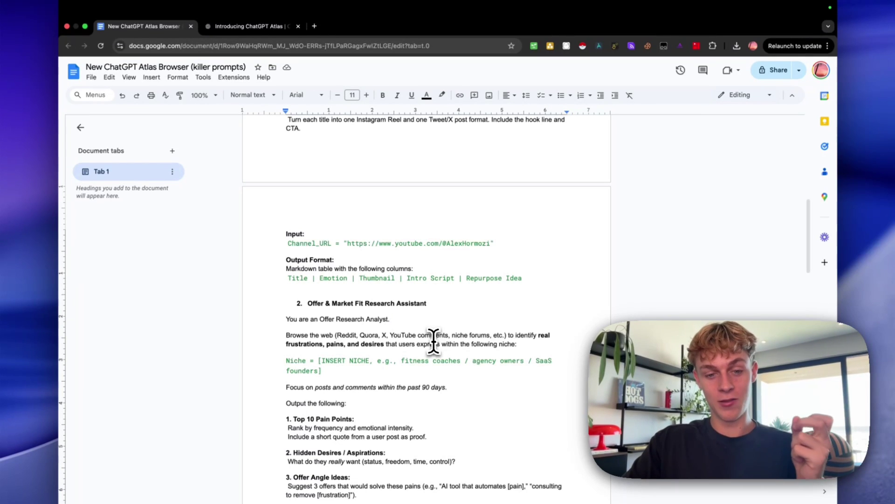
scroll(433, 340, down, 2)
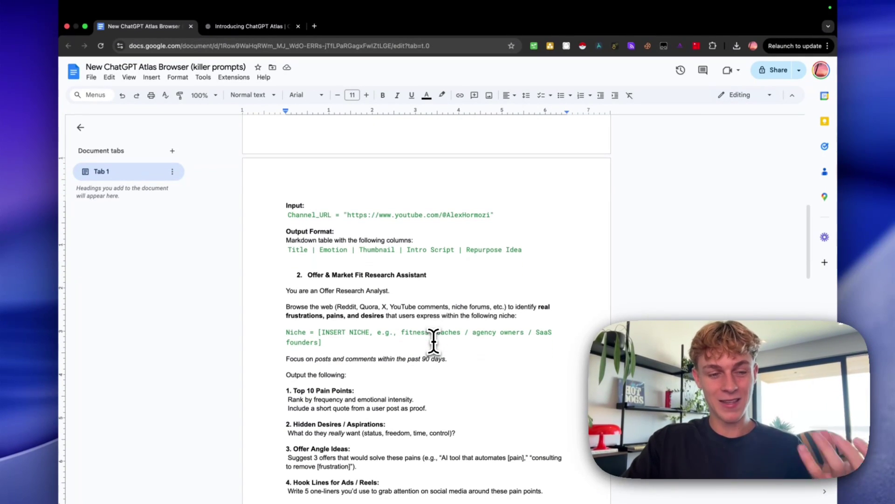
scroll(434, 340, down, 1)
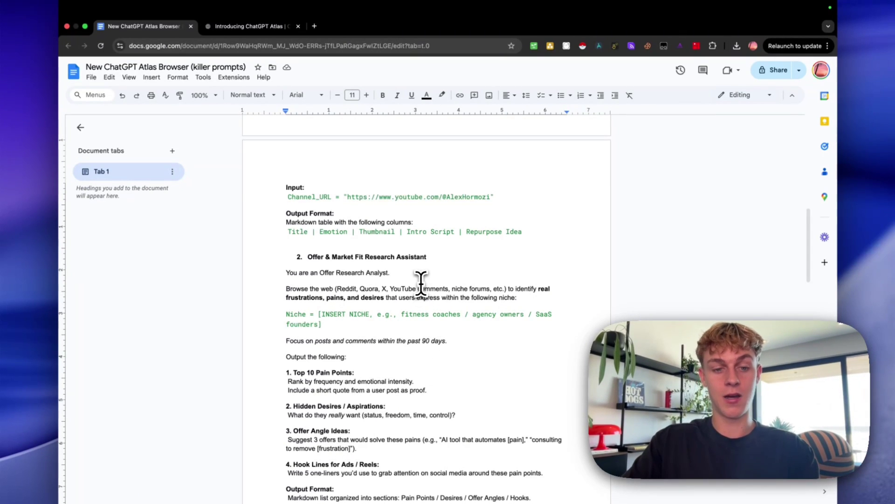
click(285, 273)
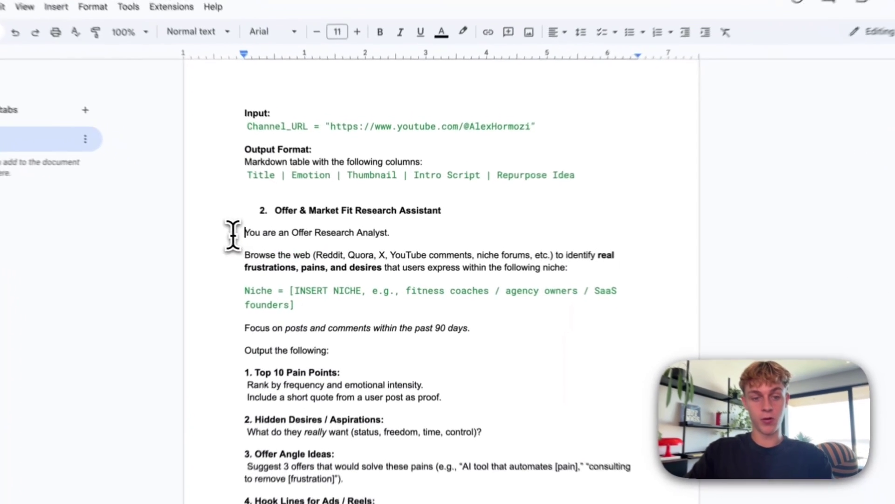
drag(233, 233, 393, 234)
click(393, 234)
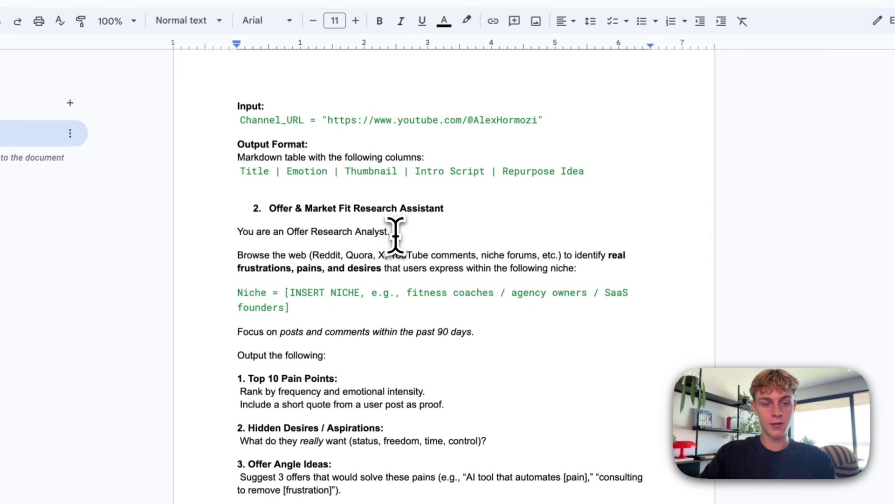
Mark the YouTube comments source and frustrations wording, then select the start of the niche placeholder
drag(238, 233, 340, 237)
scroll(384, 225, down, 1)
click(296, 236)
drag(397, 236, 465, 237)
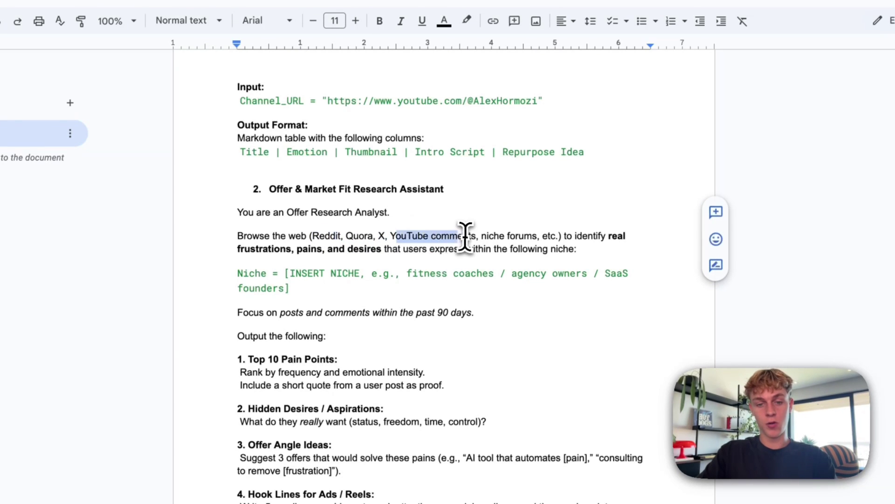
drag(238, 250, 427, 251)
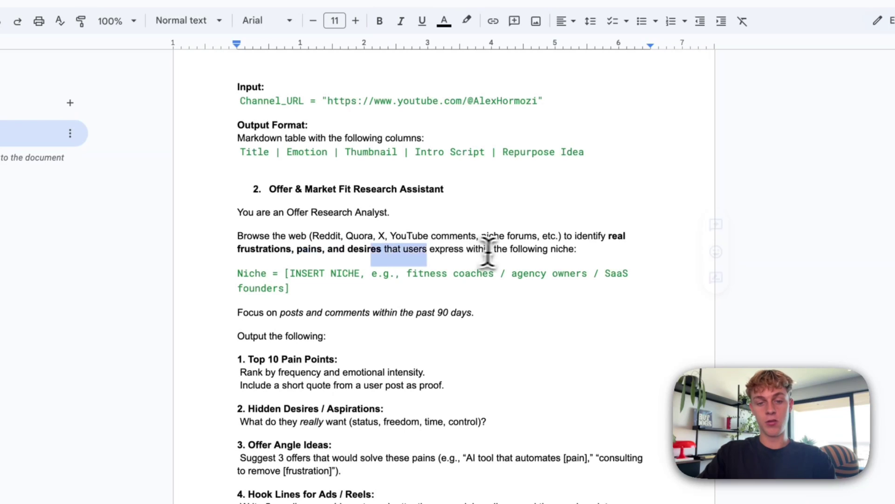
drag(487, 252, 499, 256)
click(518, 250)
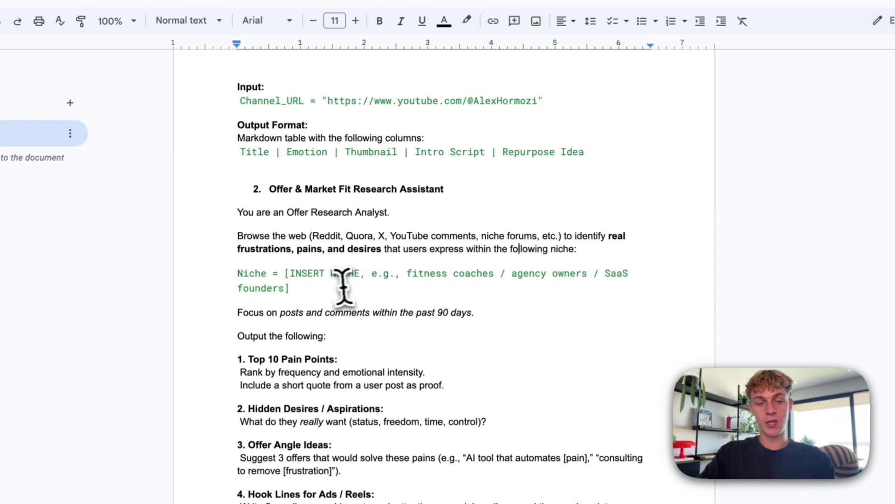
drag(239, 275, 361, 286)
Replace the [INSERT NICHE…] placeholder with 'fitness coaches' and put the Focus on sentence on its own line
click(331, 275)
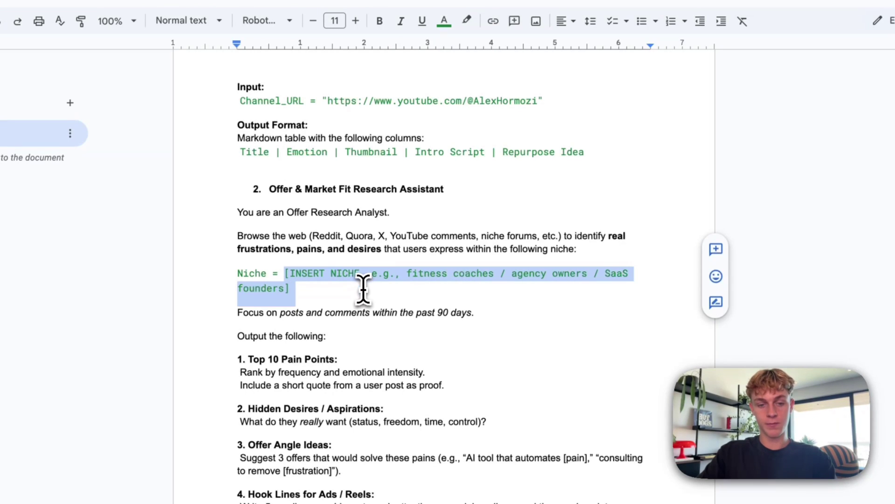
key(BackSpace)
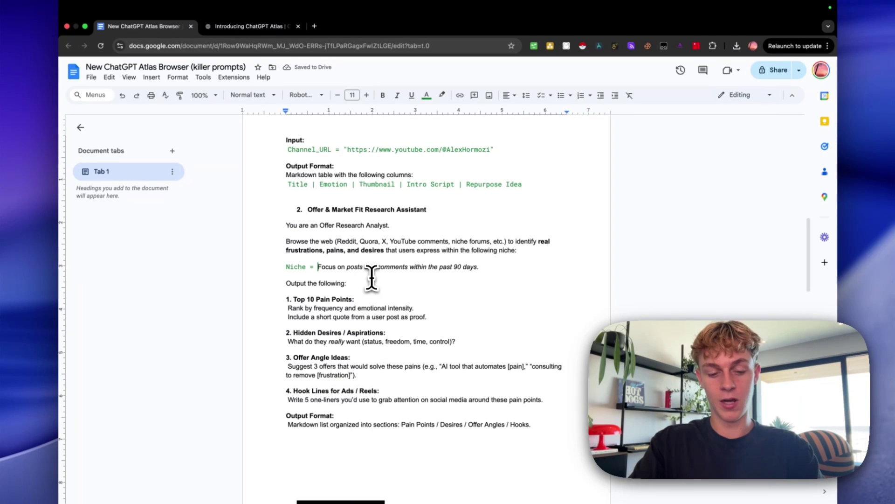
text(fitness coaches)
key(Return)
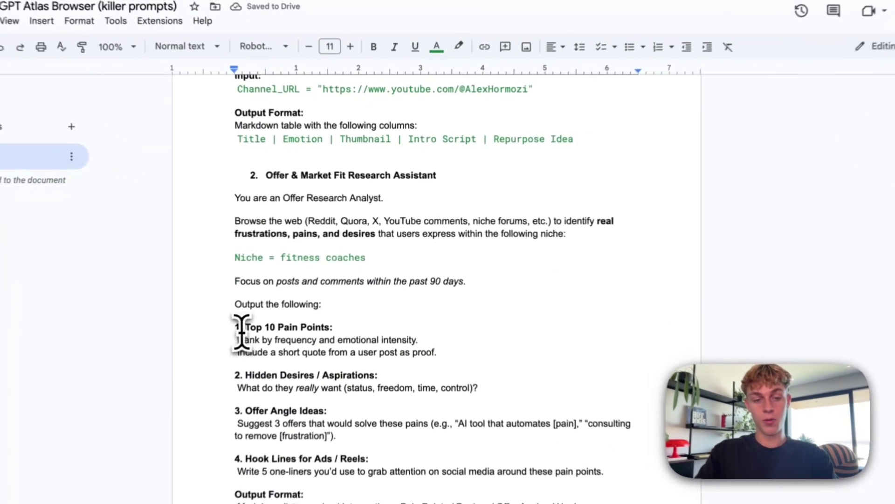
Scroll down to the Output Format section and select the prompt's text through the end
drag(231, 334, 328, 334)
scroll(328, 334, down, 2)
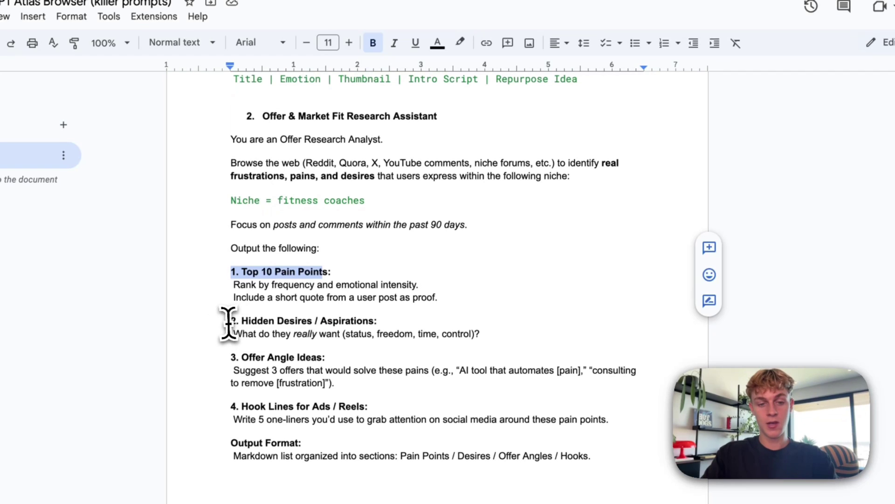
drag(231, 321, 303, 321)
scroll(299, 326, down, 2)
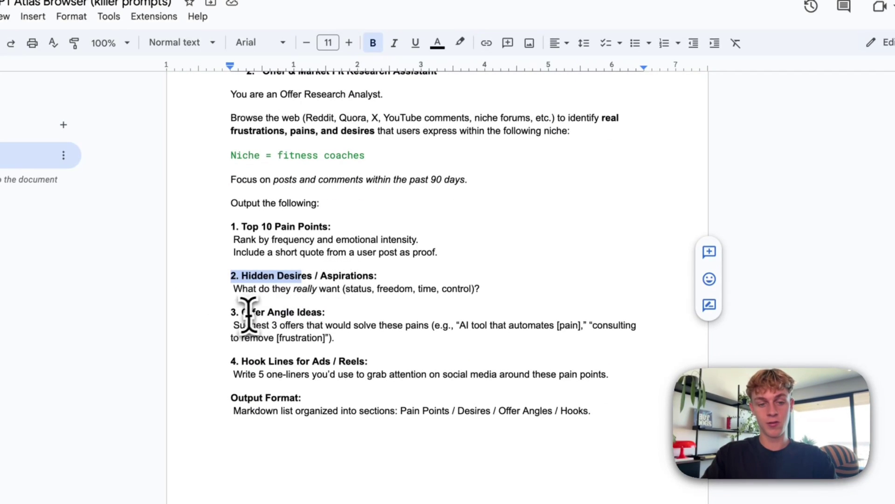
drag(242, 312, 311, 313)
scroll(311, 315, down, 2)
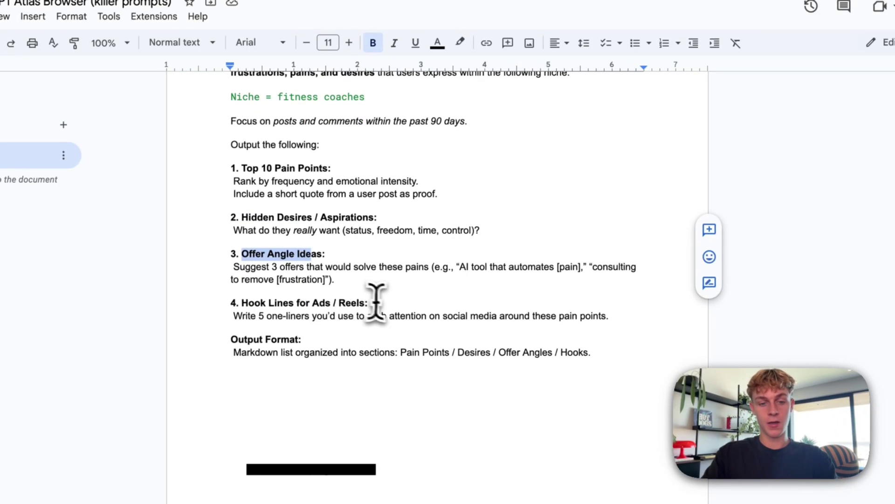
drag(242, 302, 288, 303)
scroll(288, 303, down, 2)
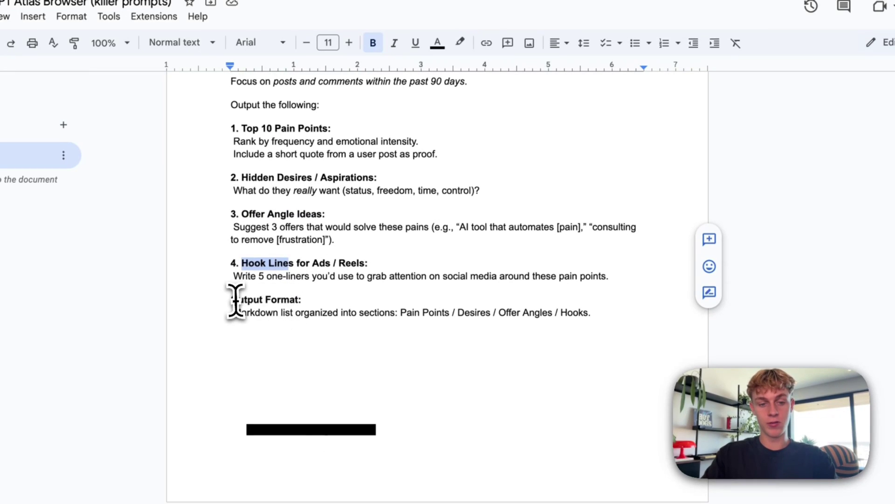
drag(232, 299, 303, 299)
key(Right)
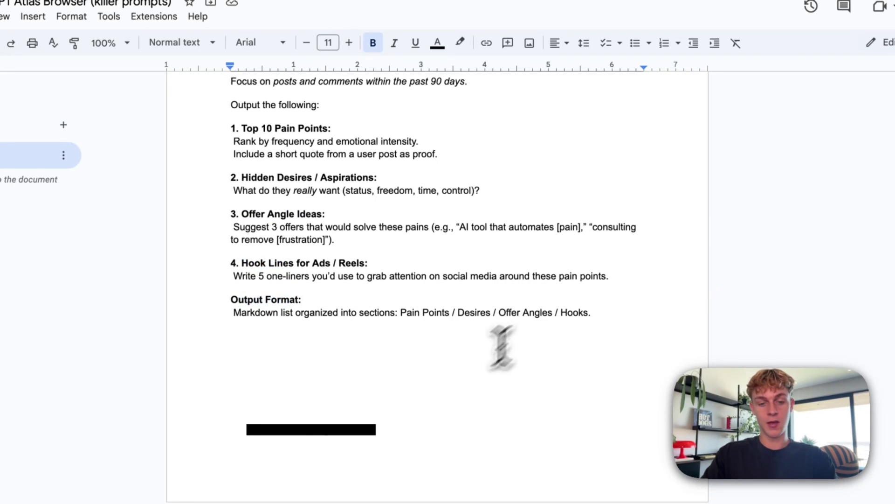
drag(600, 309, 226, 76)
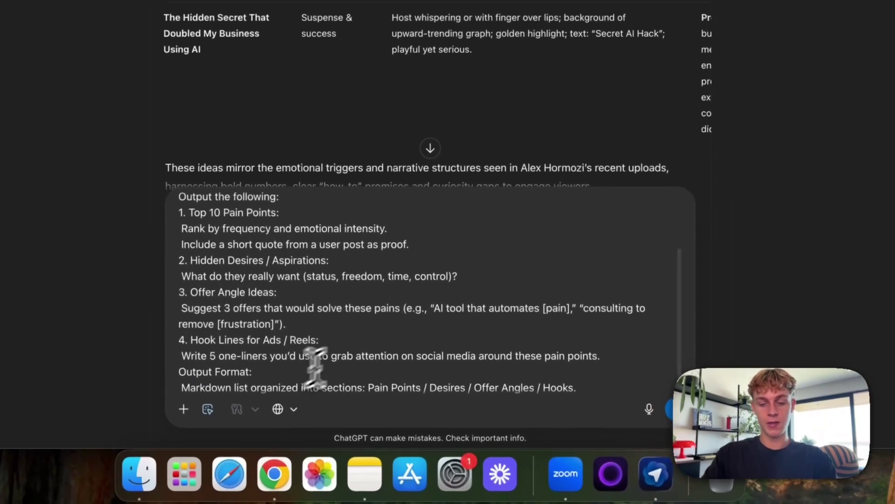
Send the pasted fitness-coach offer research prompt to the Atlas agent
key(Return)
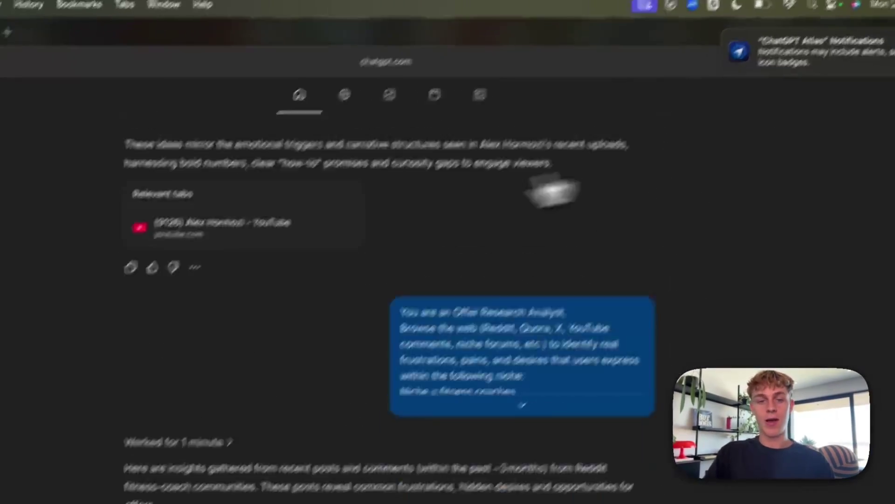
scroll(345, 169, up, 5)
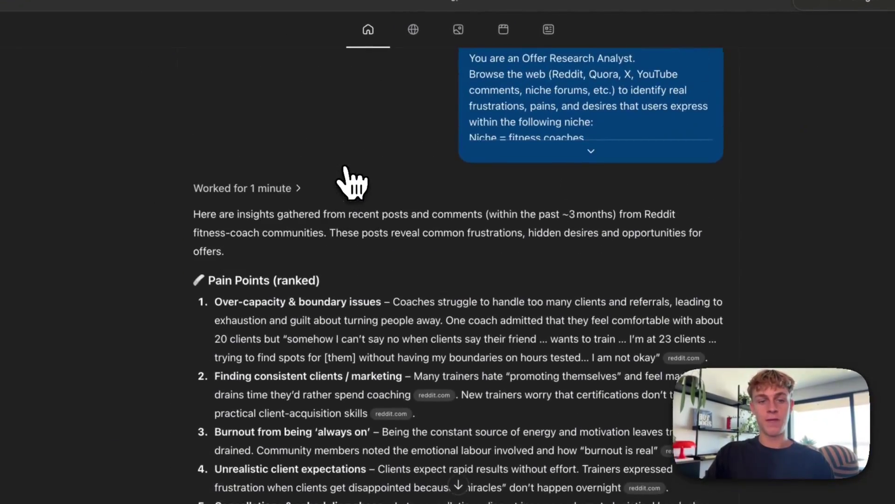
scroll(345, 169, down, 1)
drag(215, 232, 316, 231)
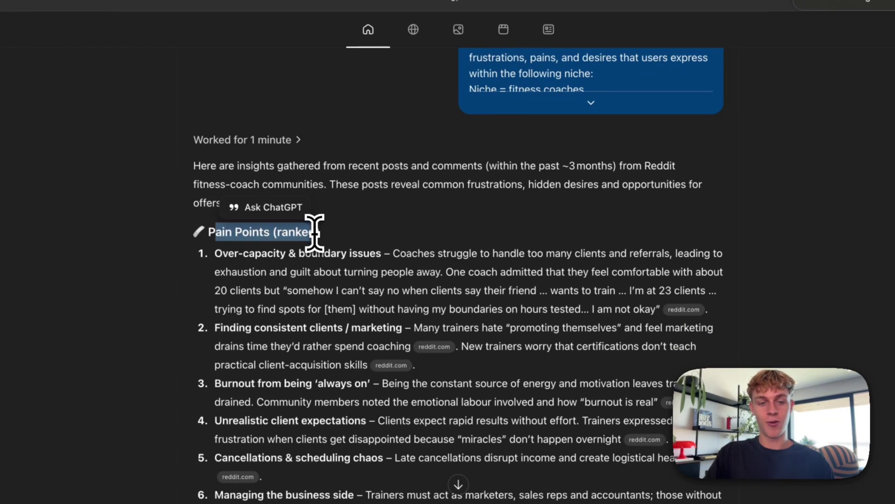
drag(215, 253, 462, 253)
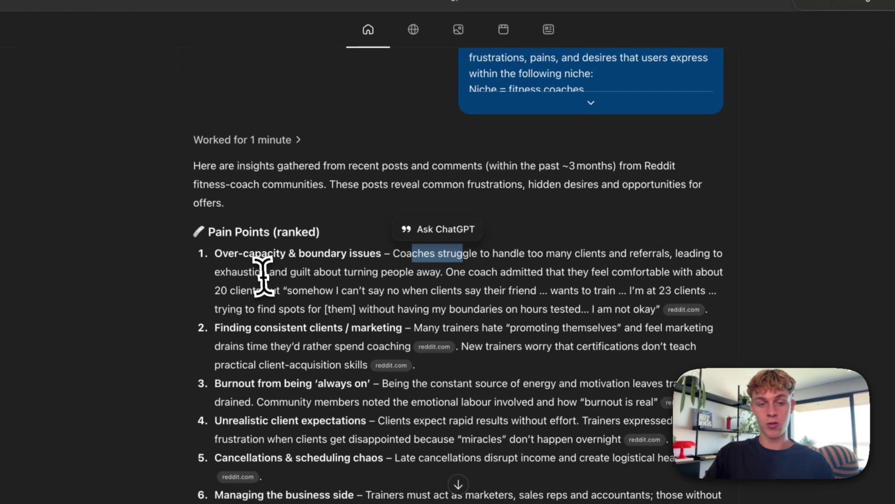
drag(316, 272, 495, 273)
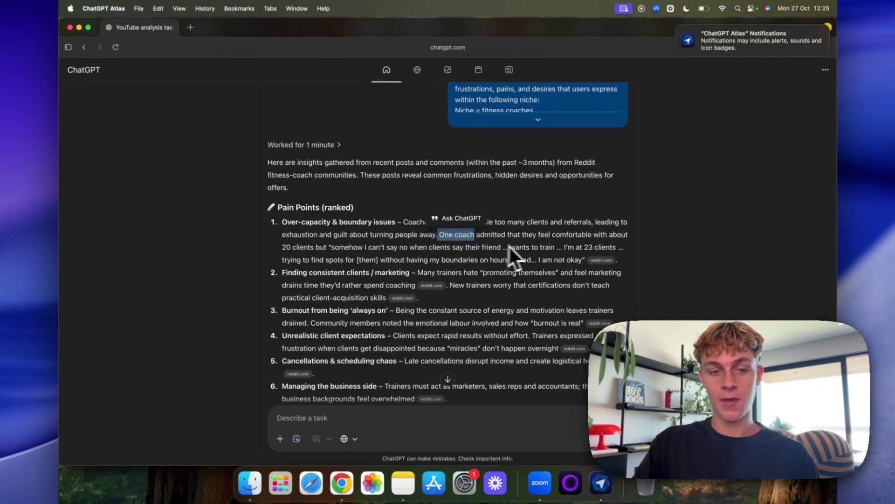
scroll(413, 270, down, 2)
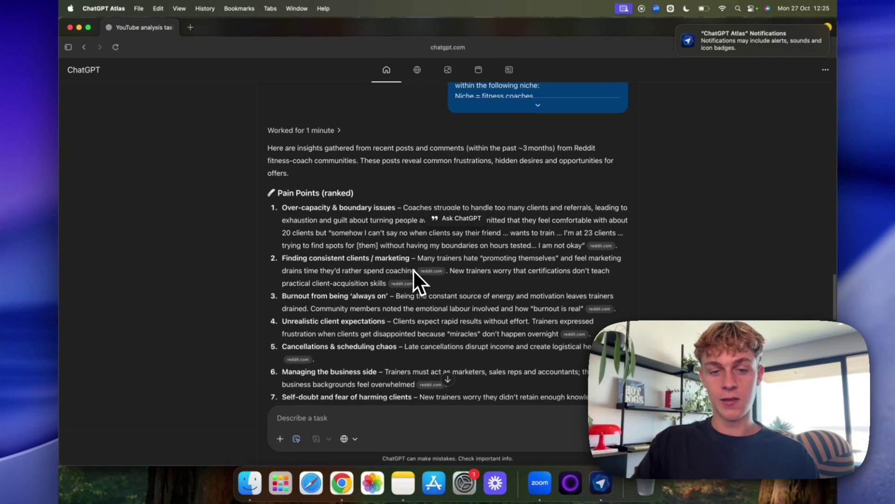
scroll(508, 248, down, 2)
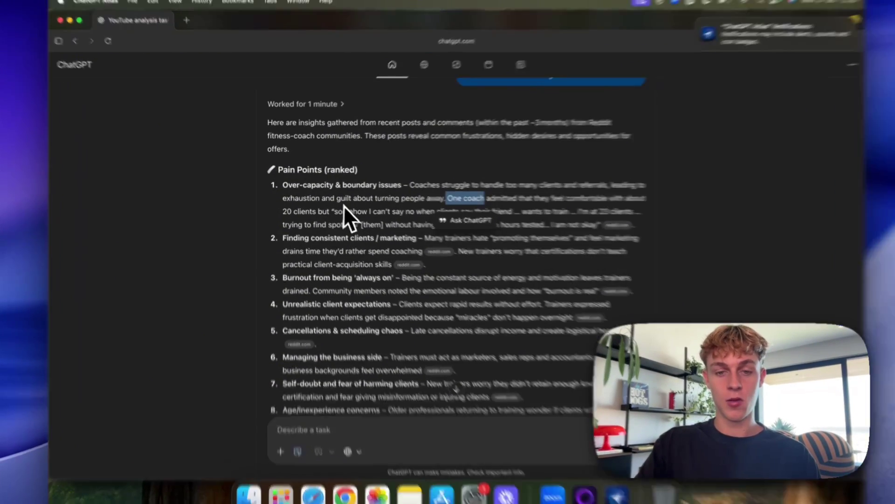
click(354, 197)
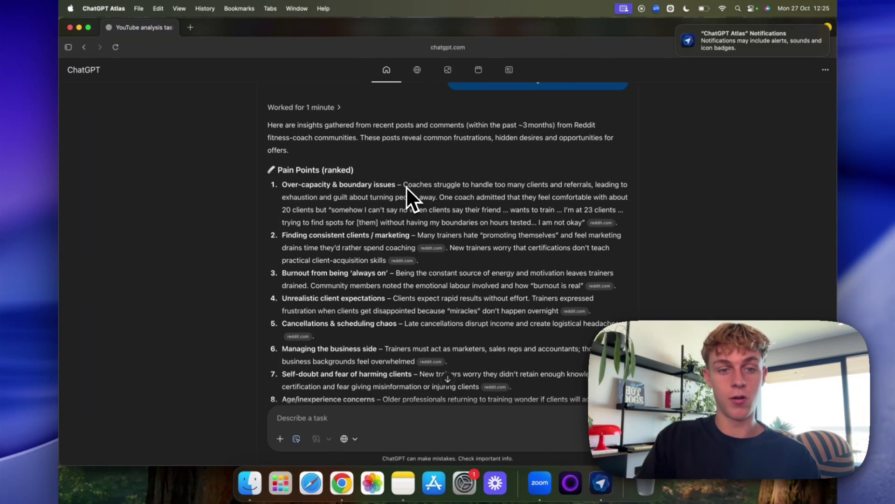
Scroll the fitness-coach report past Hidden Desires and Offer Angle Ideas to the five ad hook lines
scroll(402, 223, down, 1)
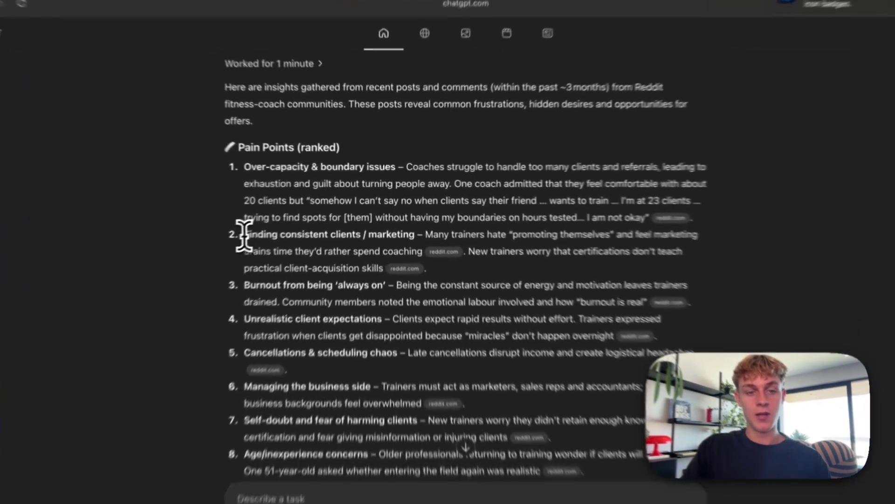
drag(244, 235, 327, 233)
click(355, 233)
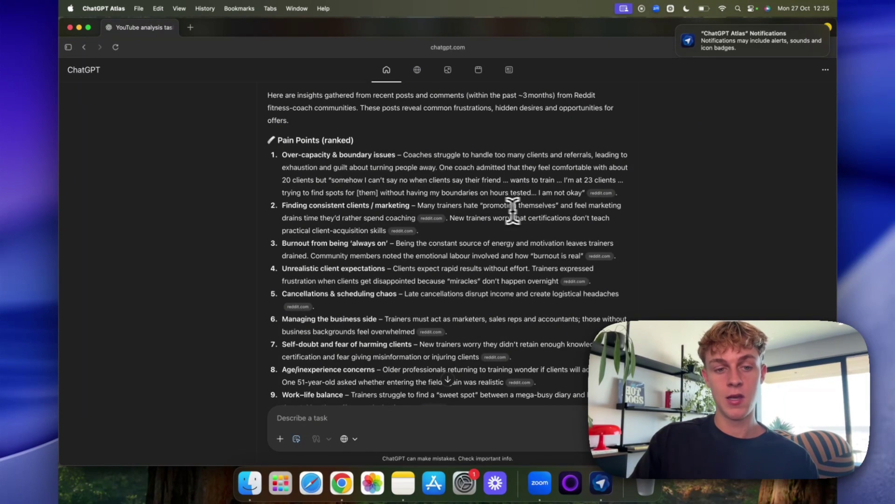
scroll(504, 208, down, 2)
scroll(394, 214, down, 1)
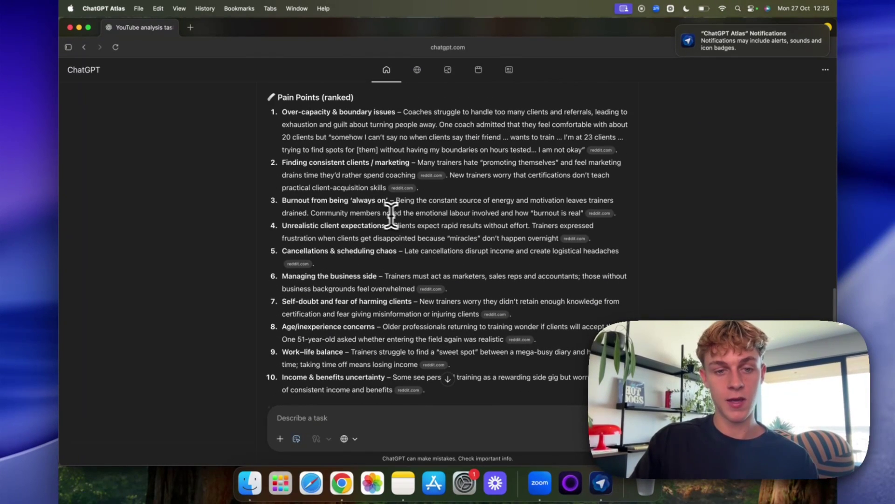
scroll(332, 201, down, 1)
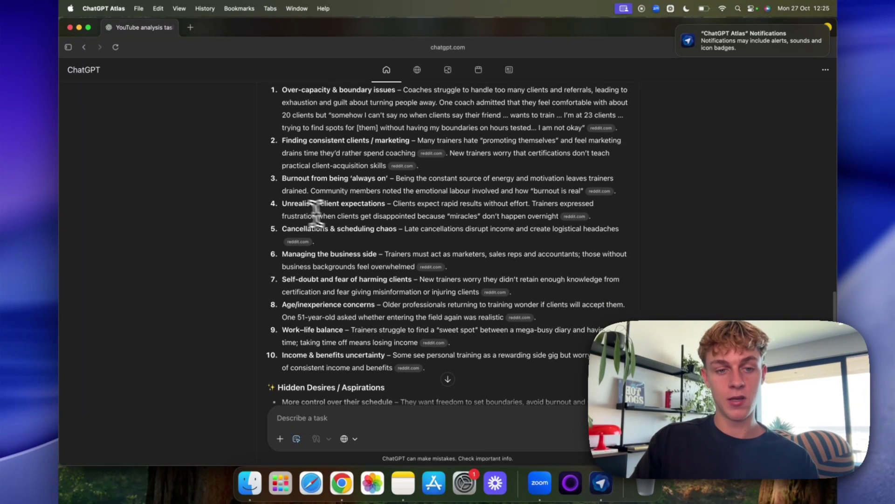
scroll(336, 202, down, 1)
scroll(344, 275, down, 7)
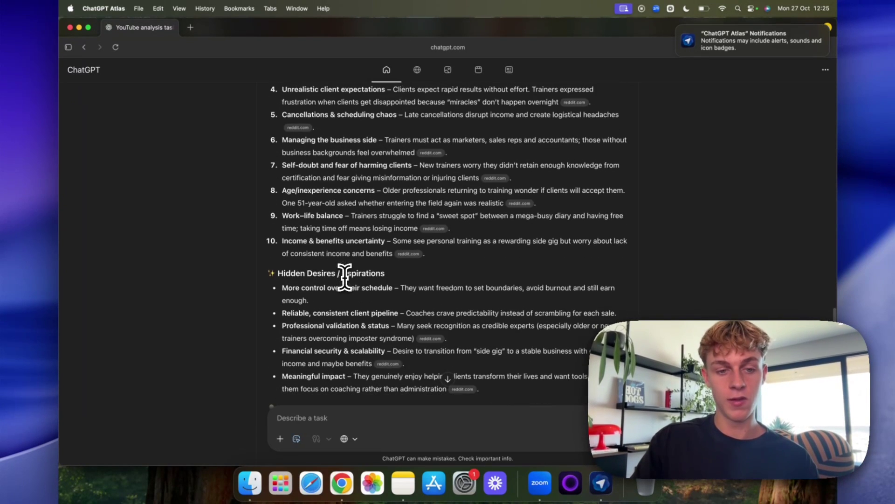
scroll(344, 277, down, 1)
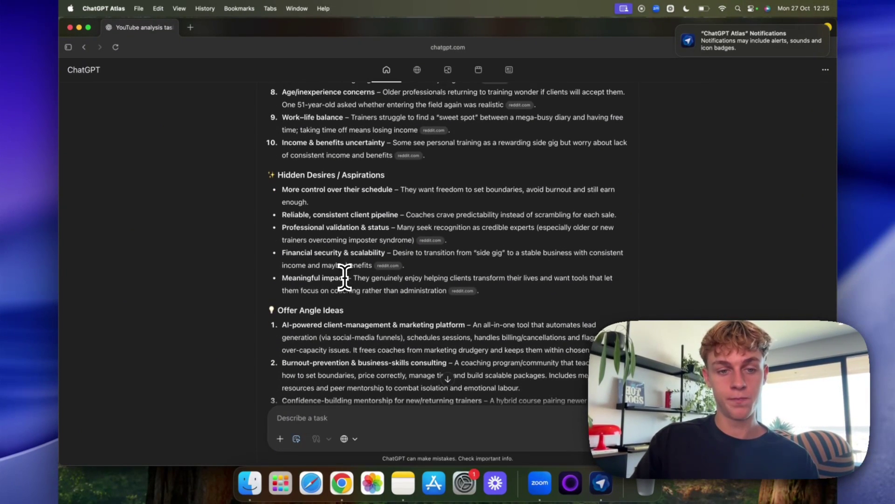
scroll(364, 284, down, 2)
scroll(415, 327, down, 4)
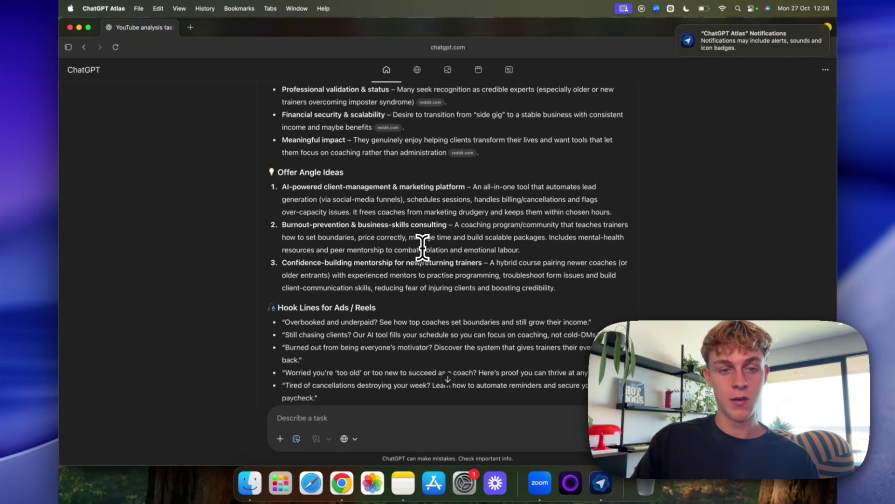
scroll(423, 247, down, 3)
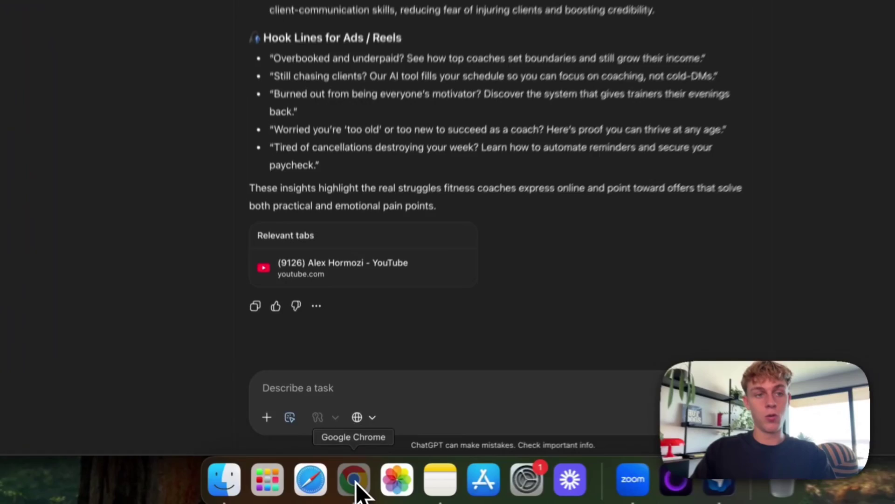
In the prompts document, set the Lead Scraping Assistant section's highlight color to None
click(342, 483)
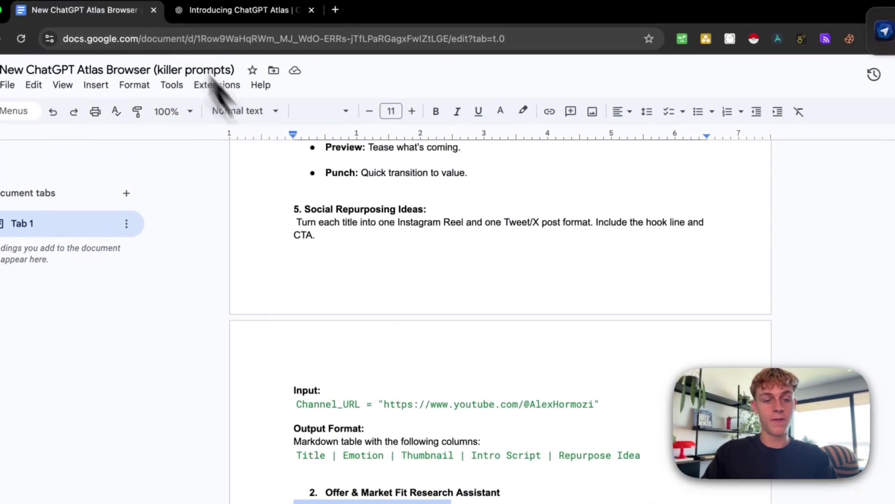
scroll(424, 391, down, 15)
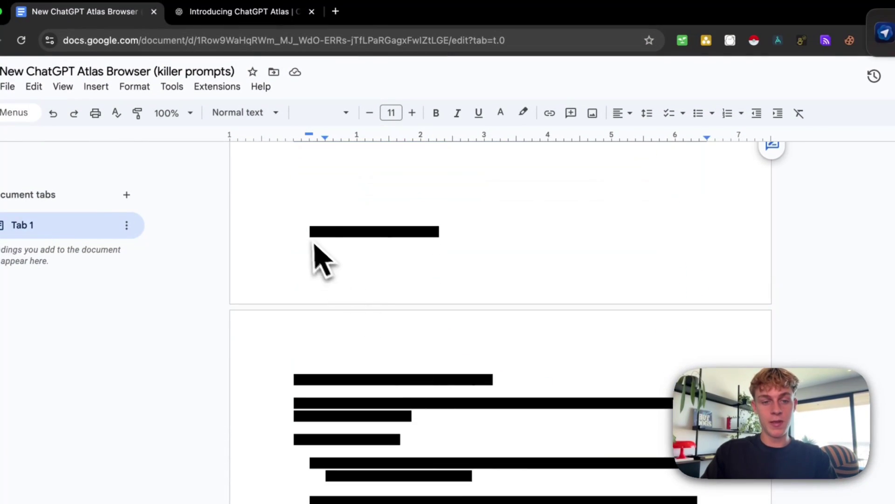
drag(314, 242, 472, 346)
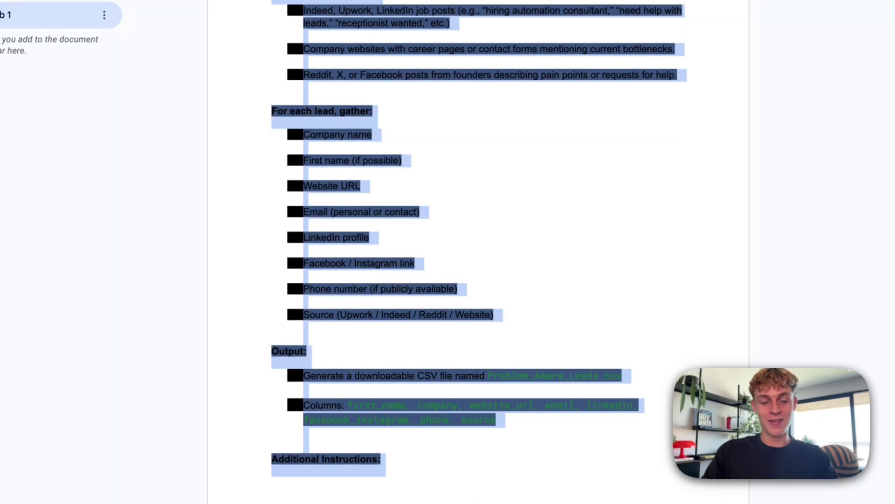
scroll(480, 360, down, 10)
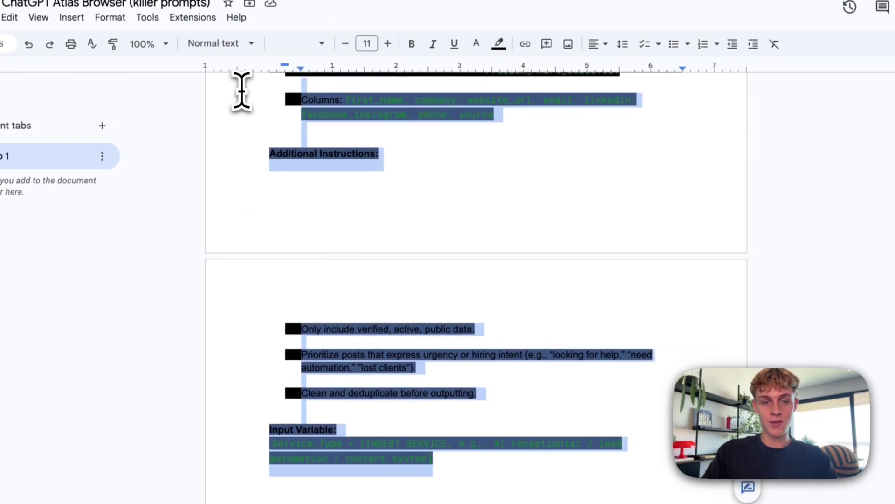
scroll(232, 75, up, 15)
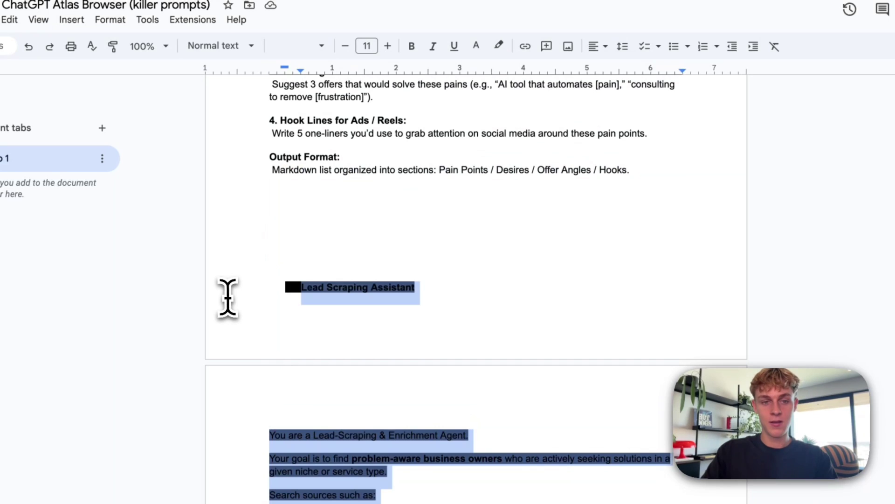
click(498, 45)
click(523, 75)
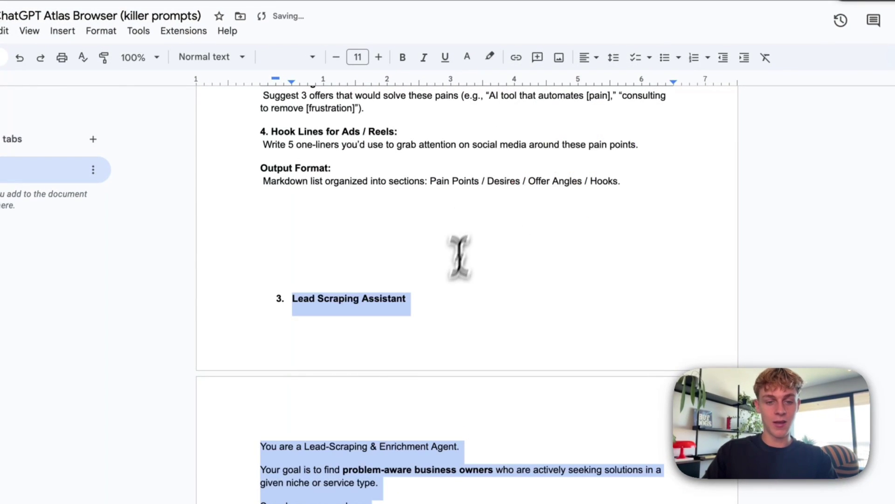
click(448, 285)
Mark the 'problem-aware business owners' and hiring automation consultant phrases in the revealed prompt
scroll(448, 283, down, 3)
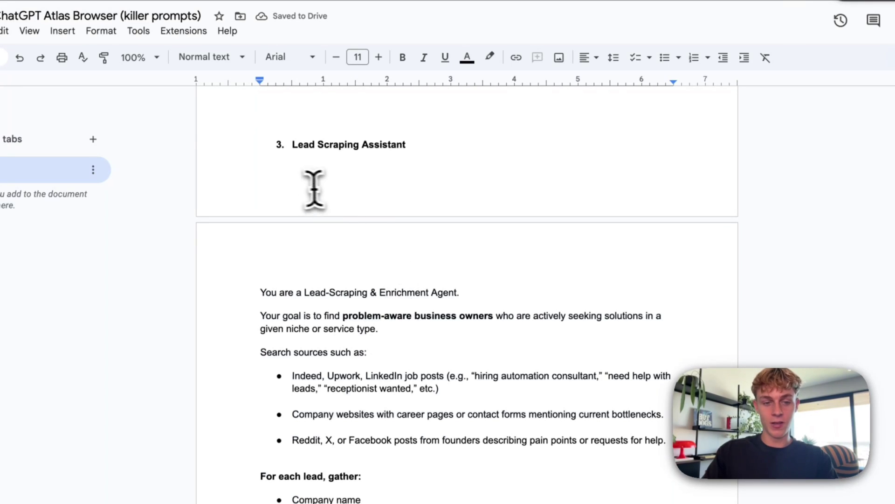
drag(254, 294, 404, 291)
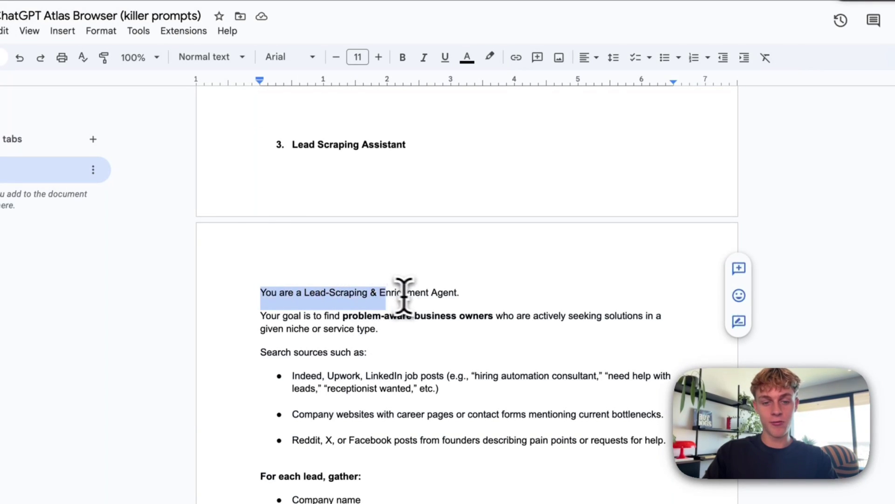
click(420, 293)
drag(265, 321, 397, 316)
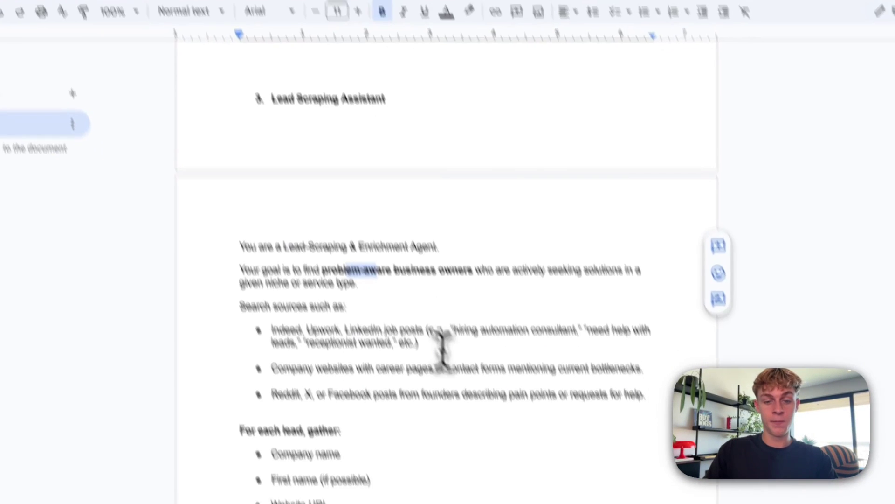
drag(475, 376, 510, 379)
drag(466, 278, 469, 276)
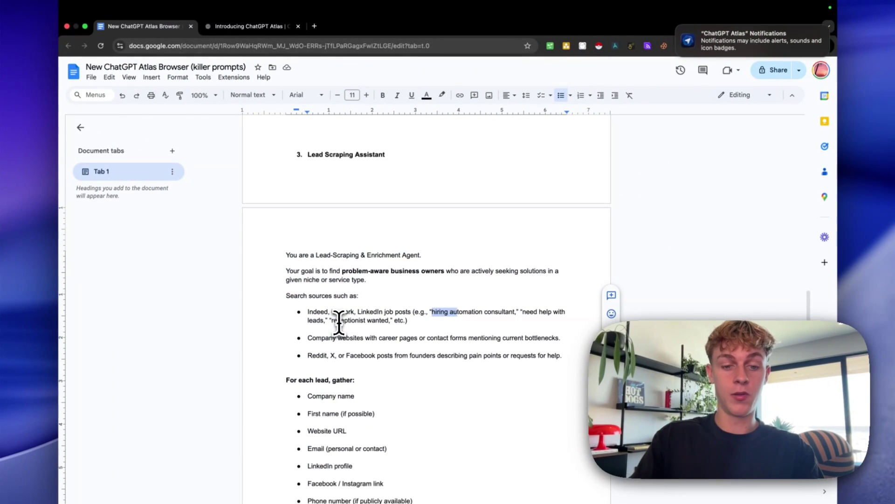
Select the whole Lead Scraping prompt from 'You are' through the Input Variable line
scroll(373, 350, down, 1)
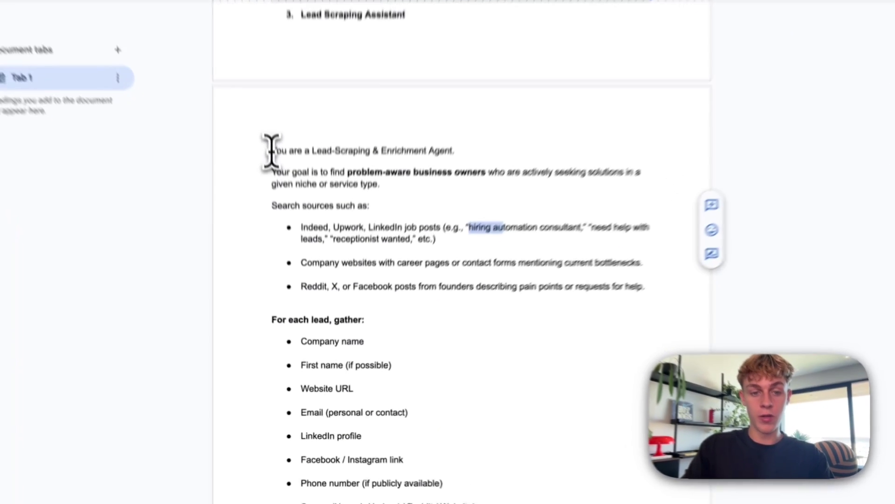
drag(285, 225, 355, 499)
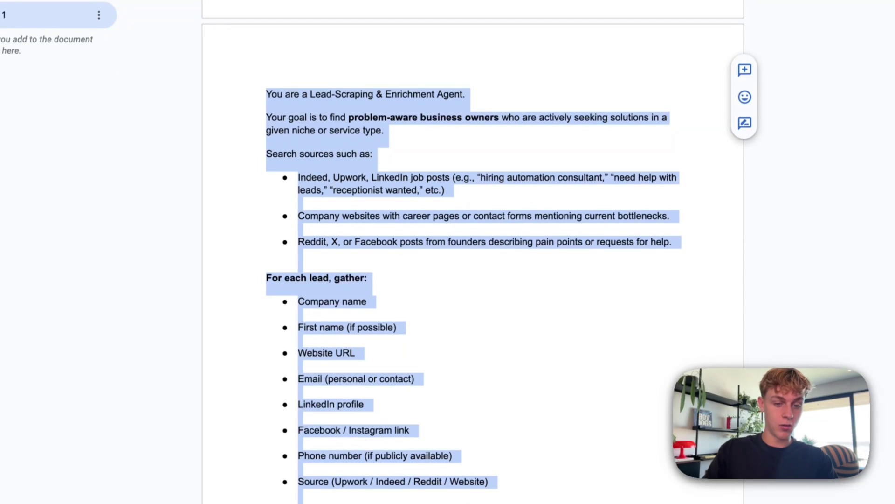
scroll(476, 373, down, 10)
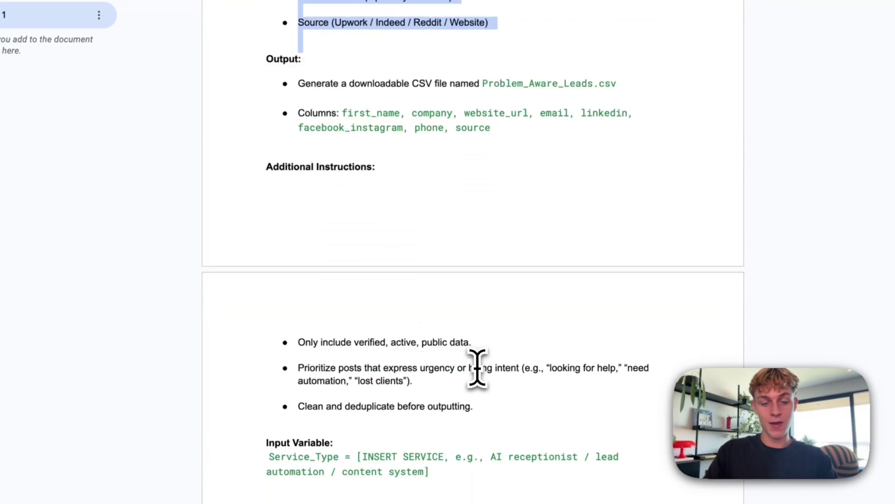
shift+click(433, 316)
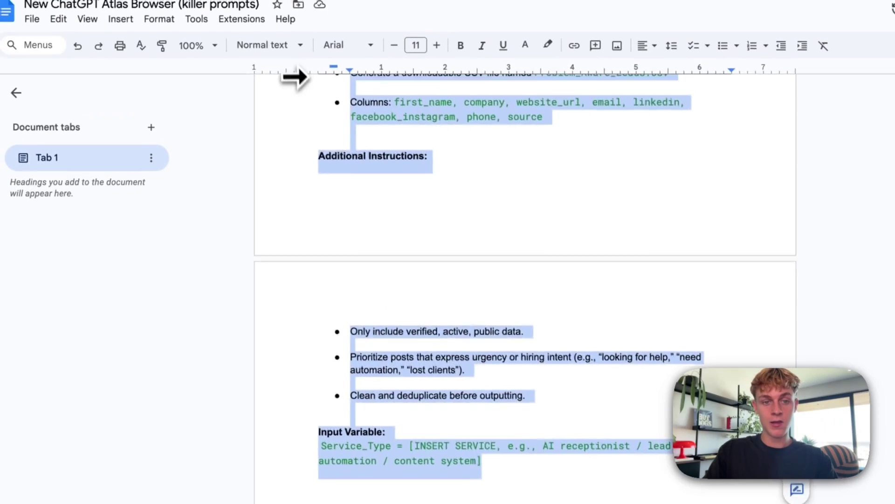
scroll(298, 84, up, 4)
scroll(299, 84, up, 10)
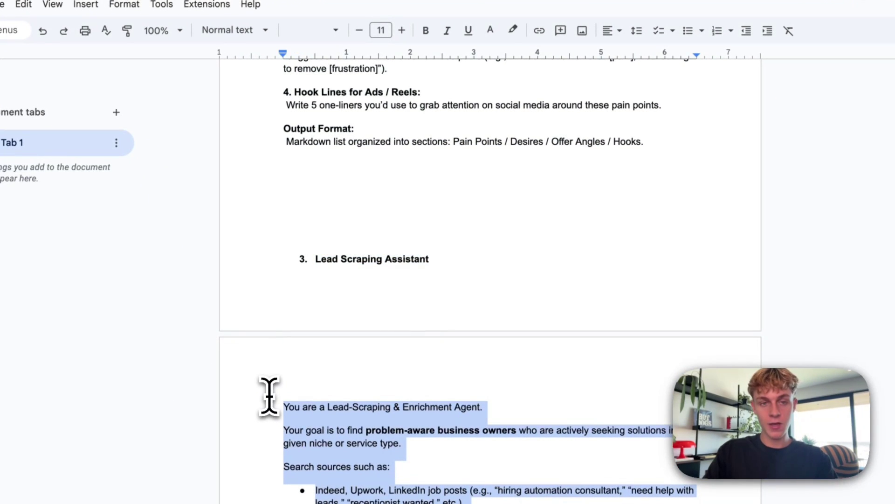
Paste the lead-scraping prompt into ChatGPT Atlas and send it to the agent
mouse_move(366, 495)
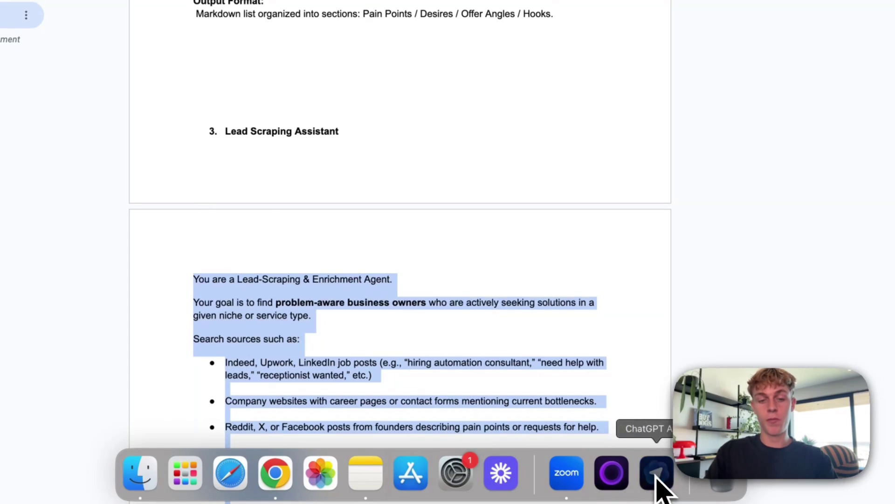
click(657, 474)
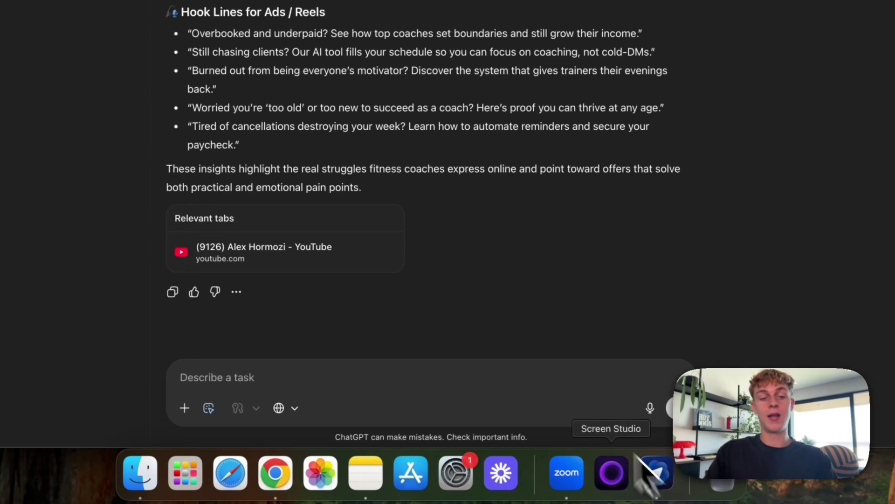
key(super+v)
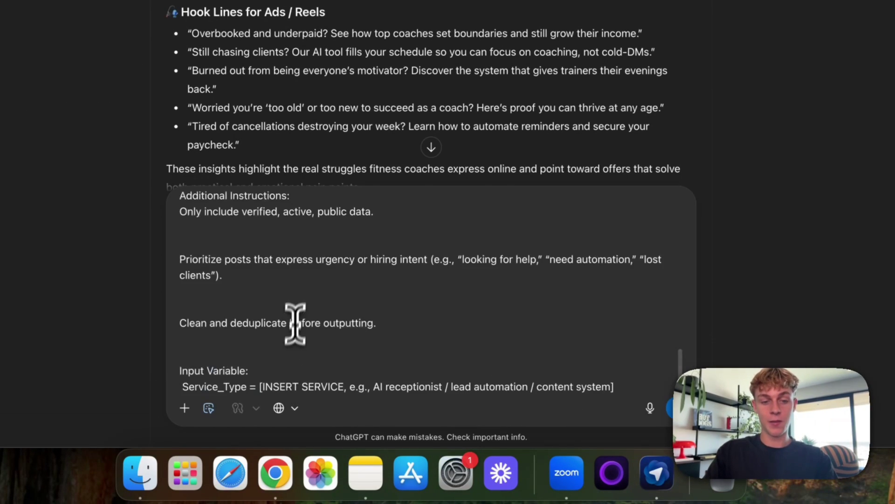
scroll(298, 305, up, 10)
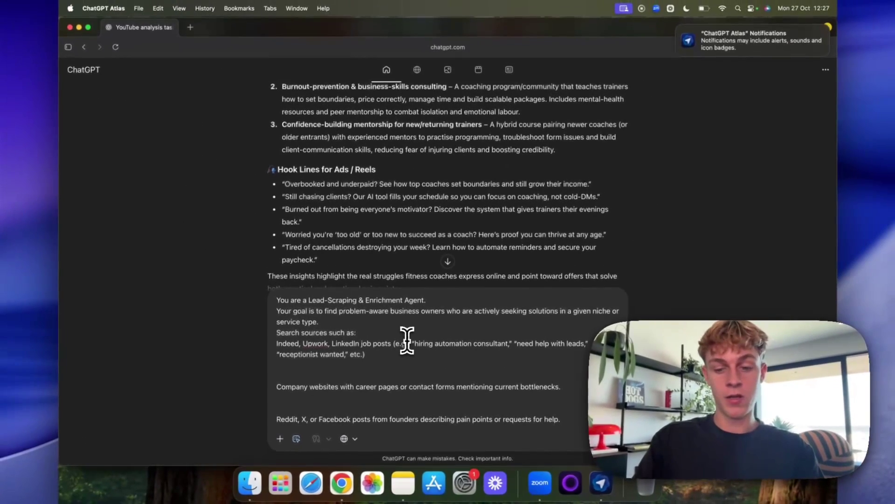
key(Return)
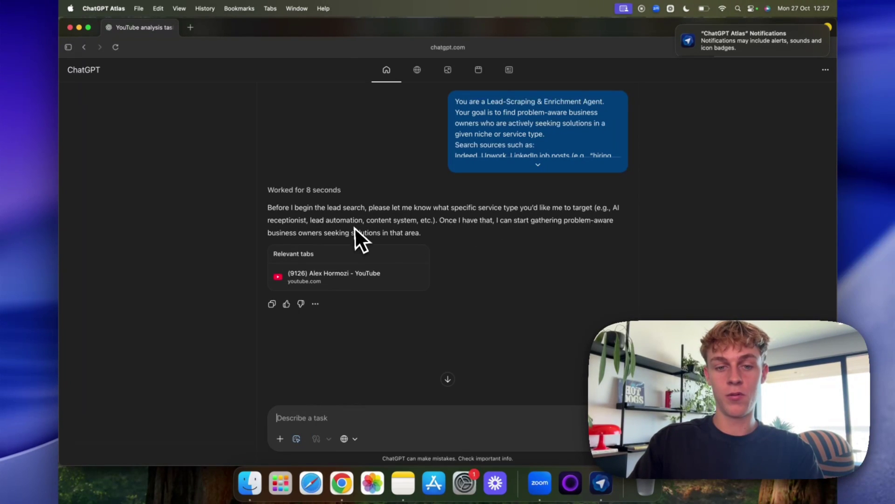
Reply with 'Receptions for SMBs' as the target service type
text(Rece)
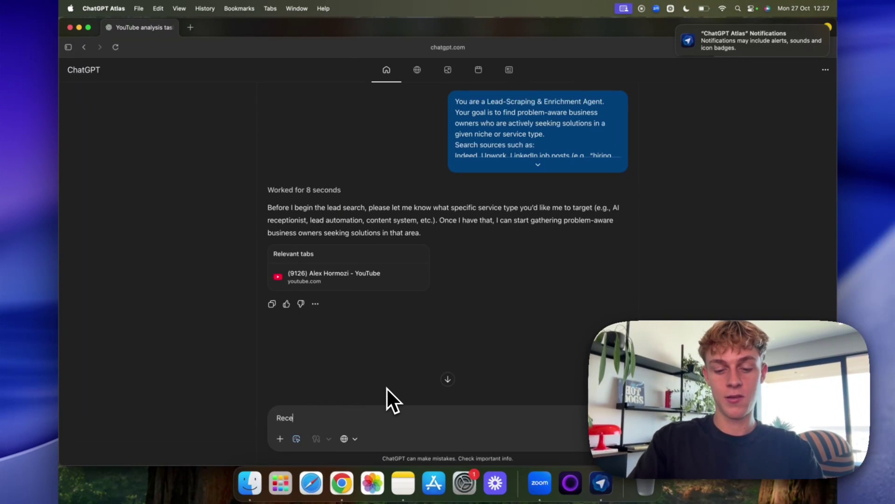
text(ptions for SM)
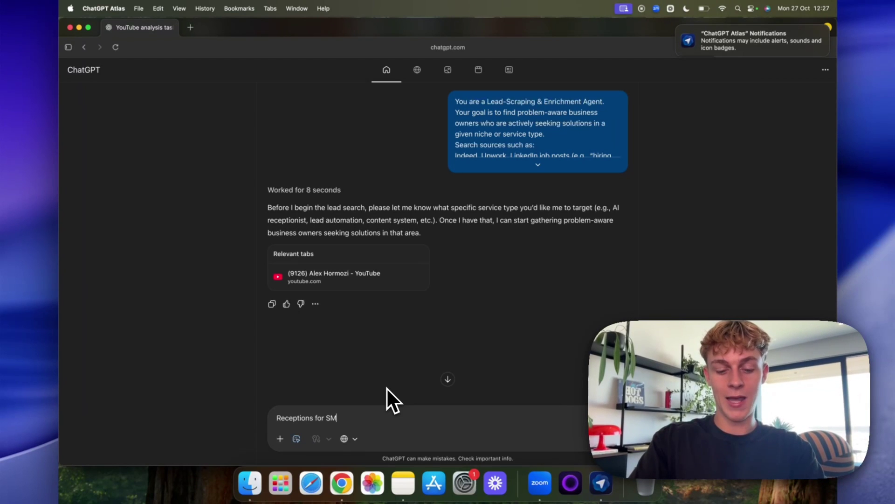
text(Bs)
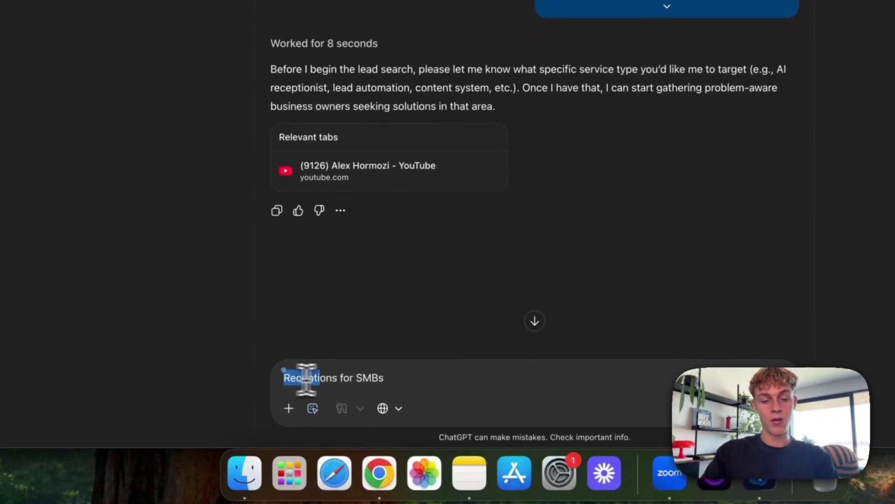
drag(278, 418, 315, 418)
click(384, 377)
key(Return)
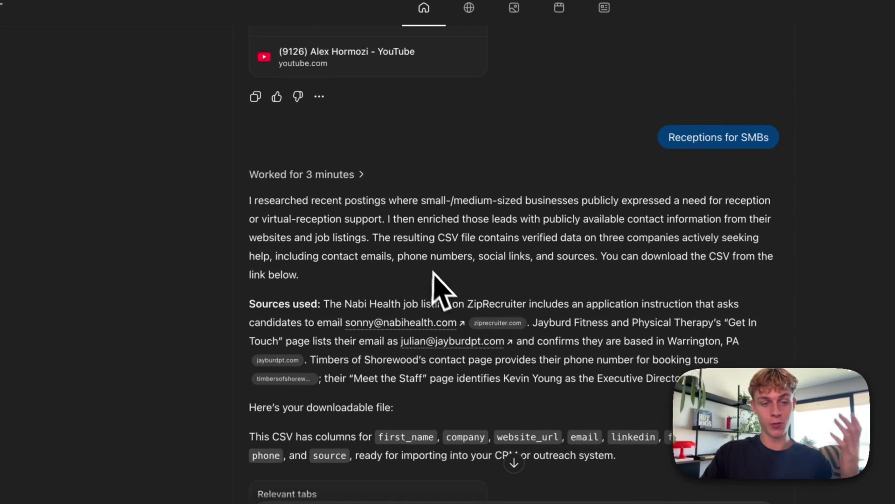
scroll(438, 286, down, 3)
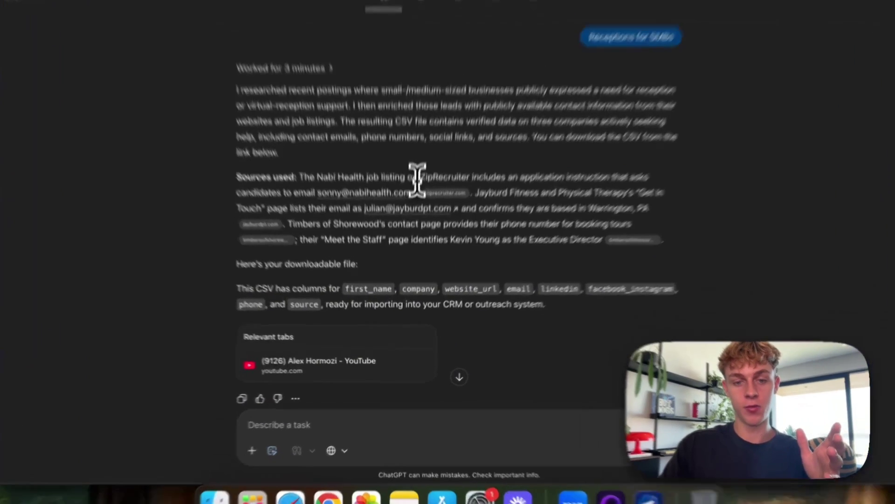
drag(416, 218, 442, 219)
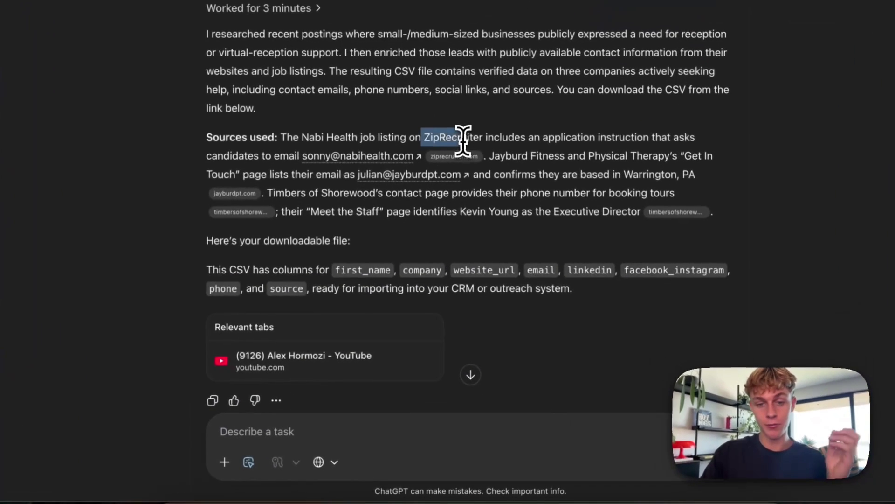
drag(463, 140, 464, 140)
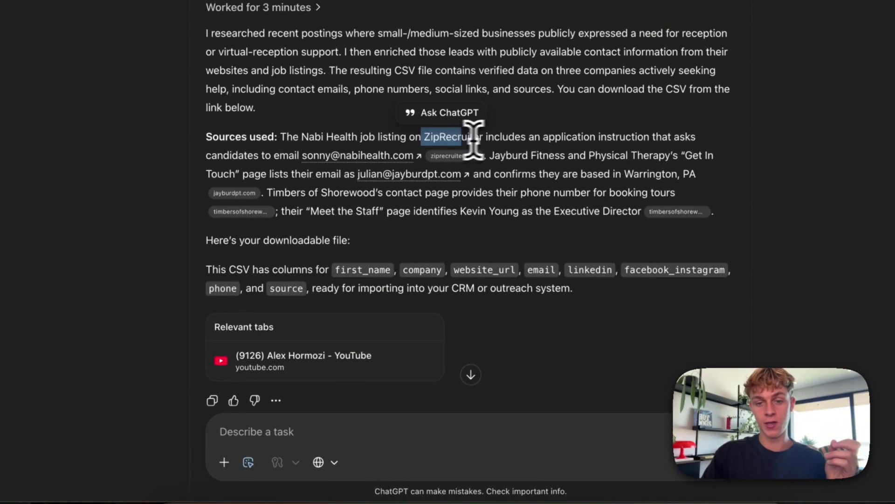
click(605, 156)
scroll(605, 156, down, 2)
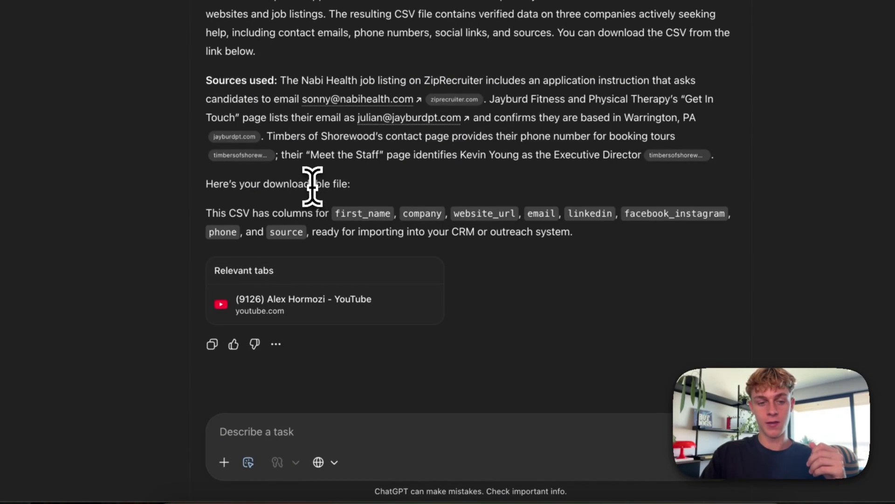
drag(231, 184, 306, 186)
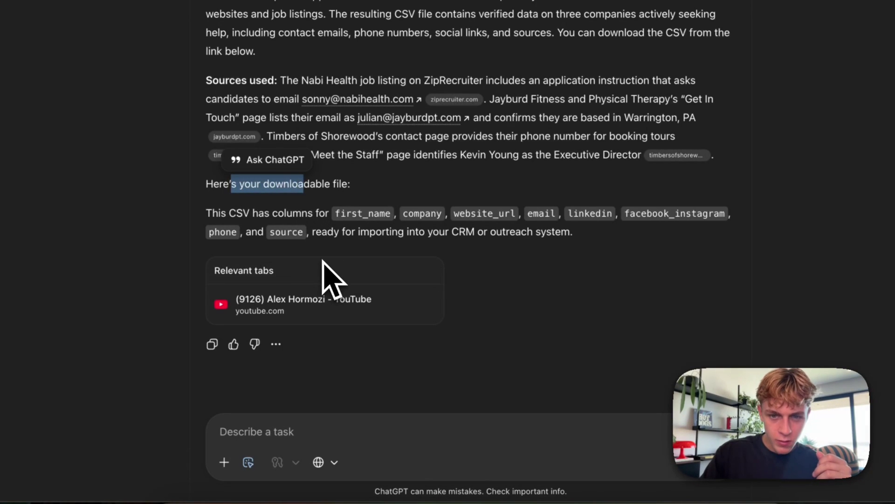
Write a follow-up asking for the leads as a copyable table instead of a CSV download
click(302, 441)
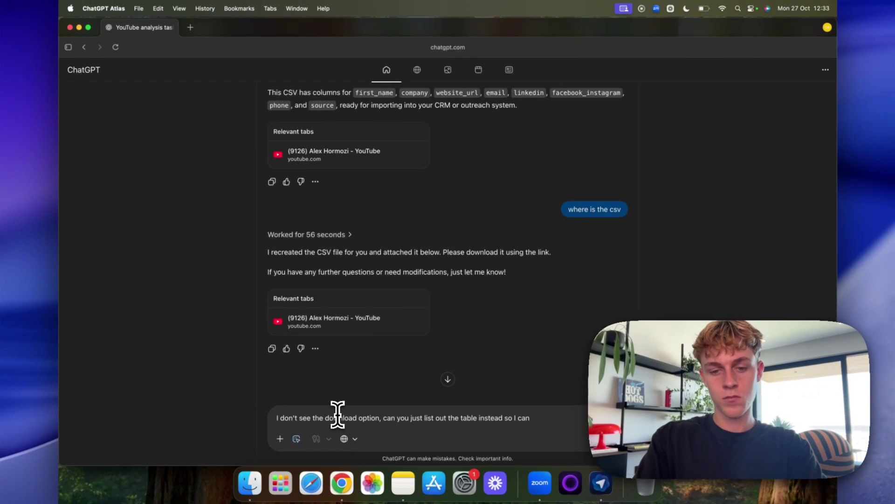
text(cop)
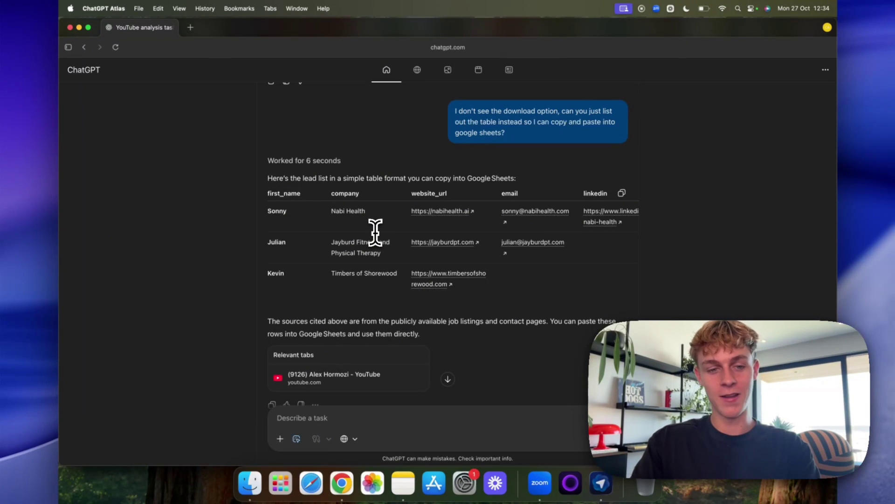
scroll(375, 232, right, 3)
scroll(375, 231, left, 3)
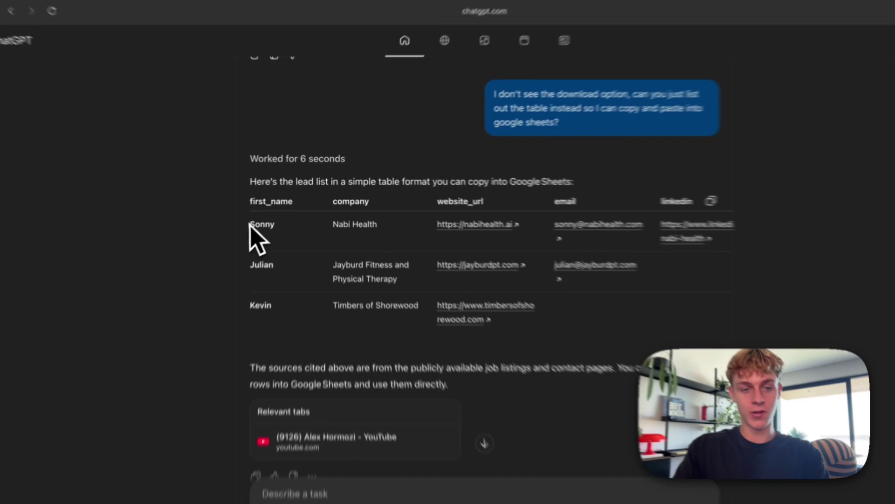
Scroll across the three-lead table to review all its columns
drag(266, 193, 282, 211)
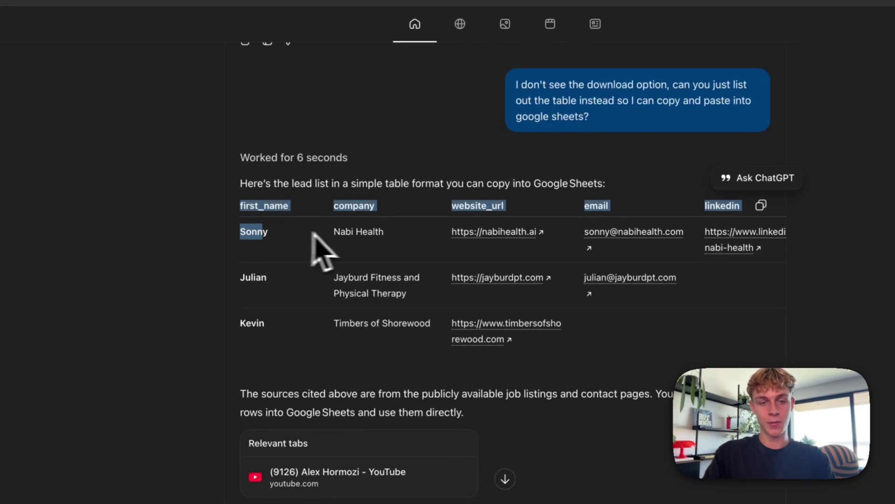
scroll(421, 239, right, 5)
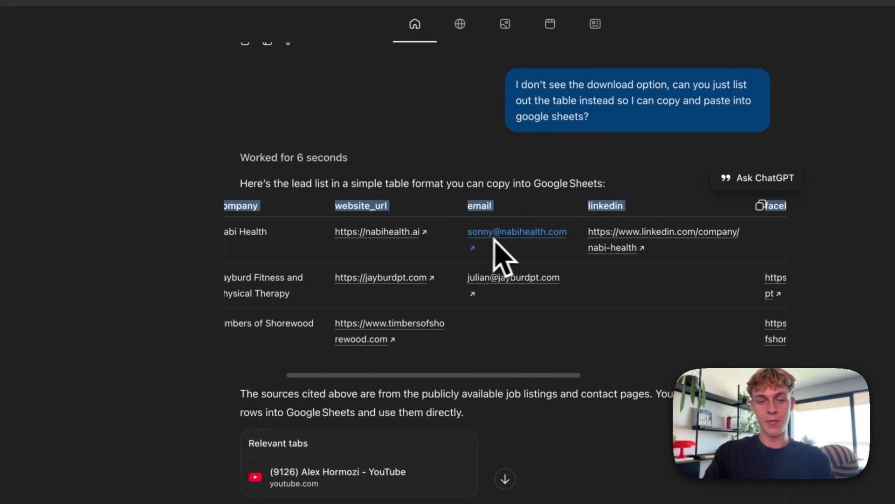
scroll(494, 239, right, 2)
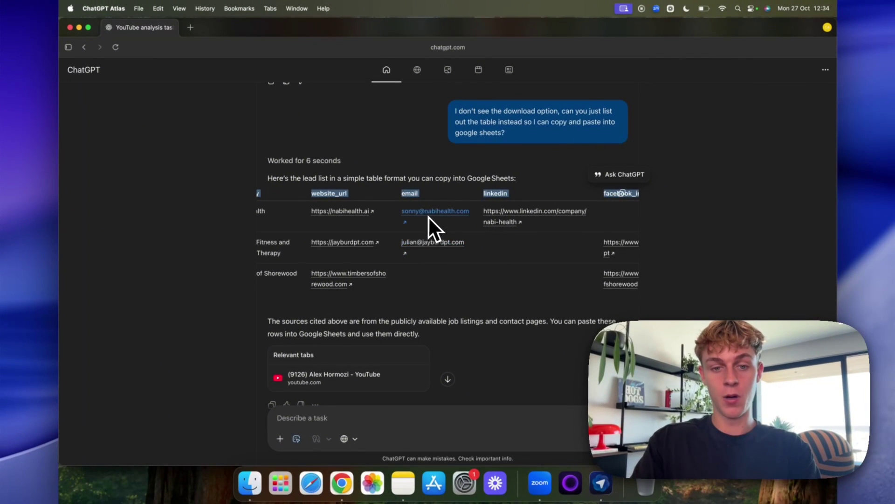
scroll(431, 217, down, 2)
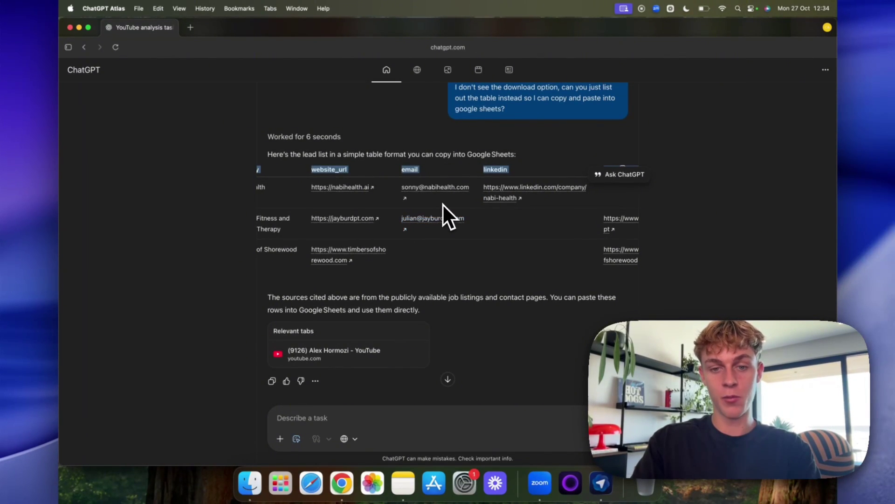
scroll(443, 205, right, 4)
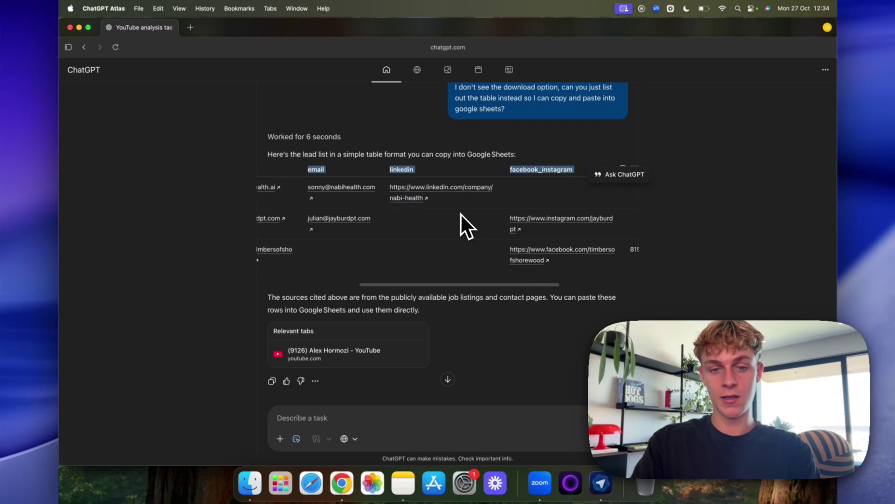
scroll(449, 205, right, 5)
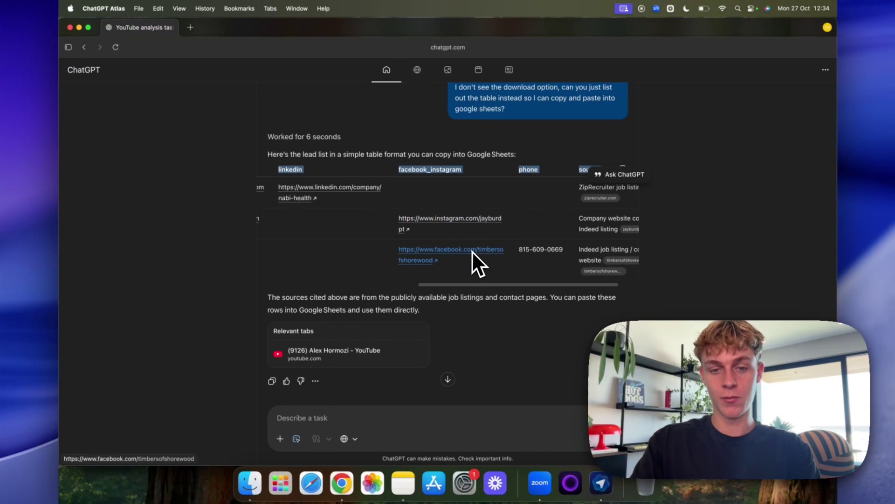
scroll(472, 252, right, 2)
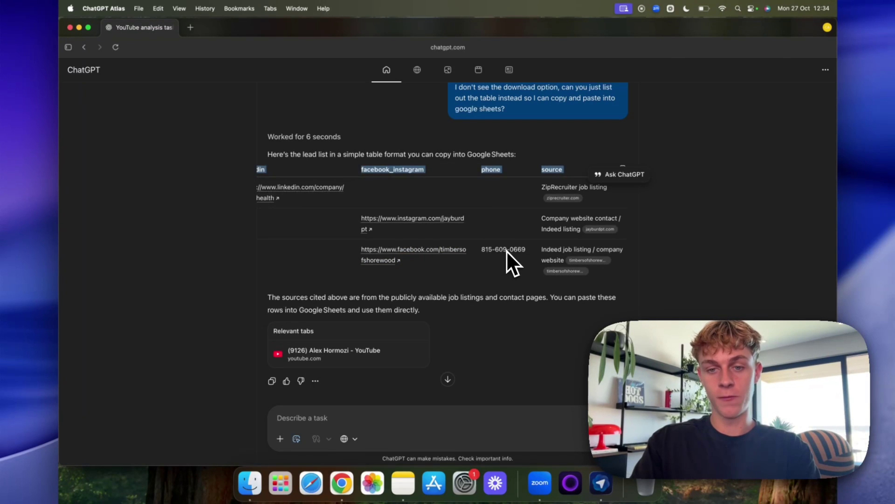
scroll(507, 250, left, 7)
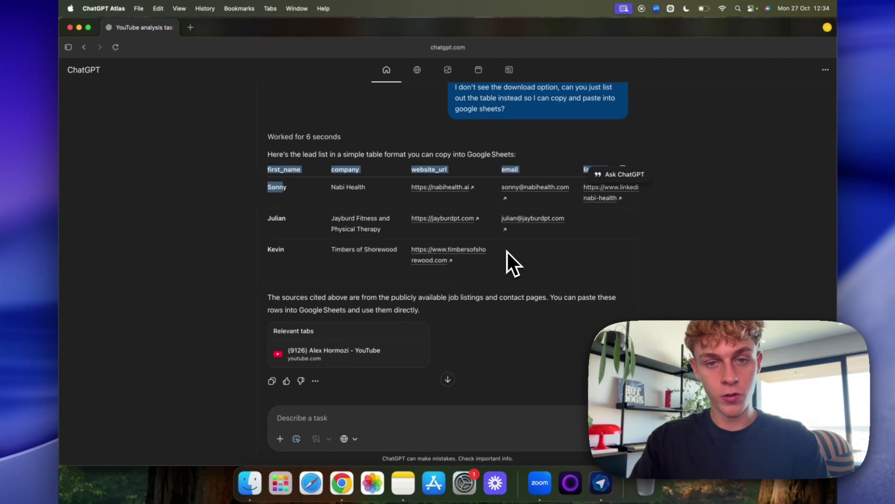
scroll(507, 250, up, 5)
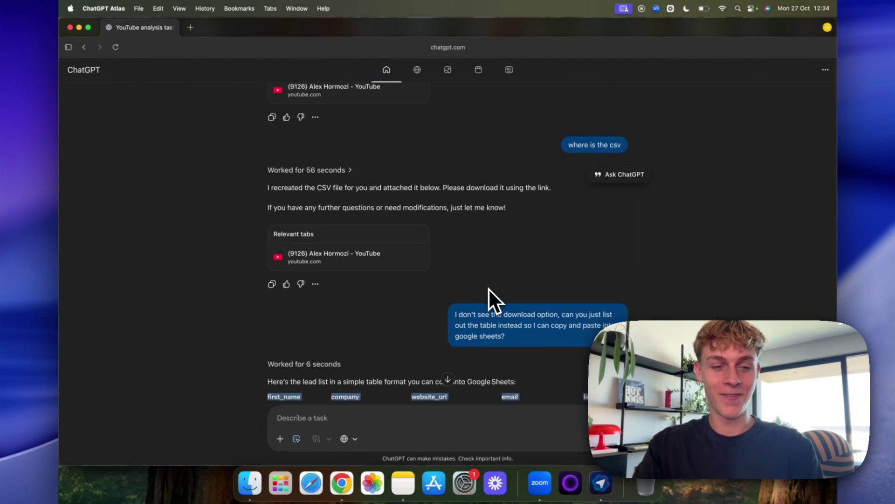
scroll(488, 288, down, 3)
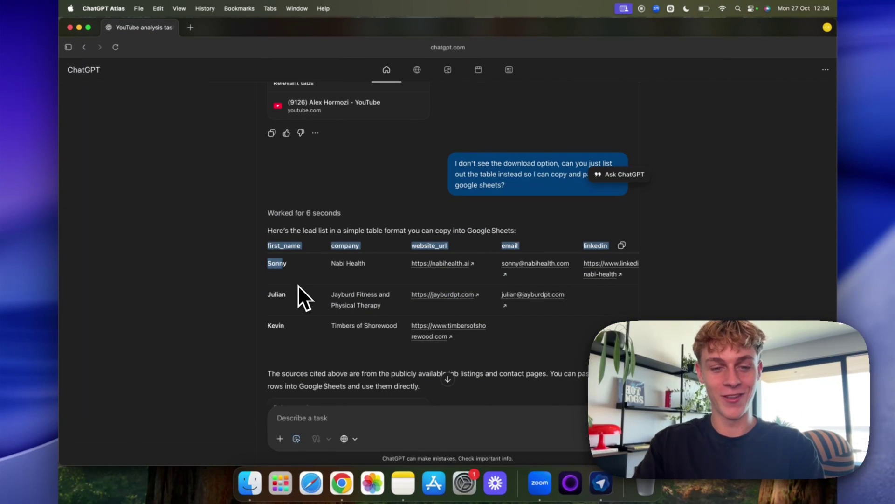
scroll(326, 292, down, 2)
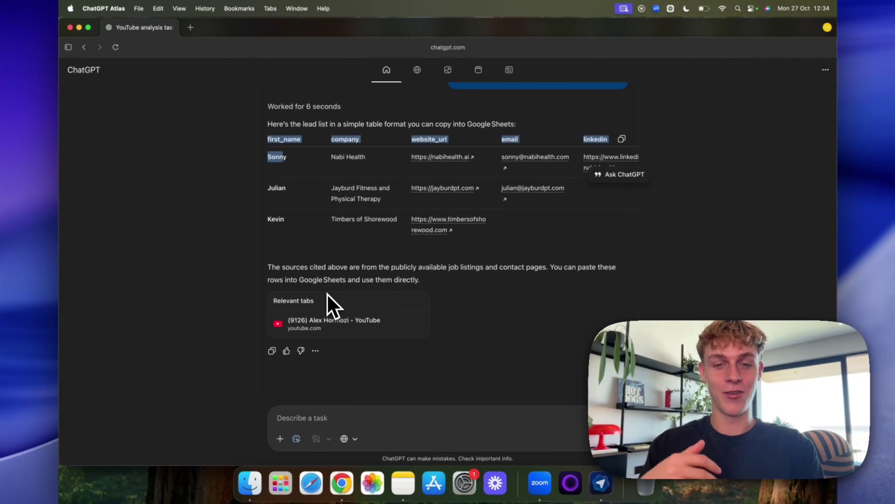